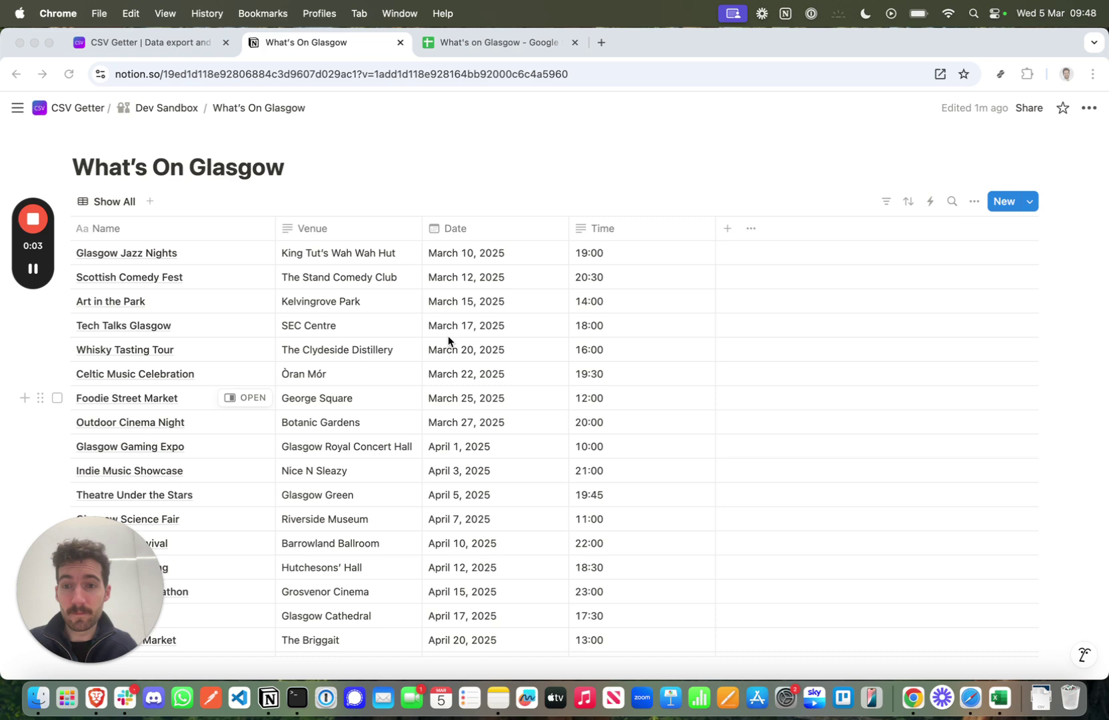
Switch to the What's on Glasgow spreadsheet listing events by Name, Venue, Date and Time.
click(471, 41)
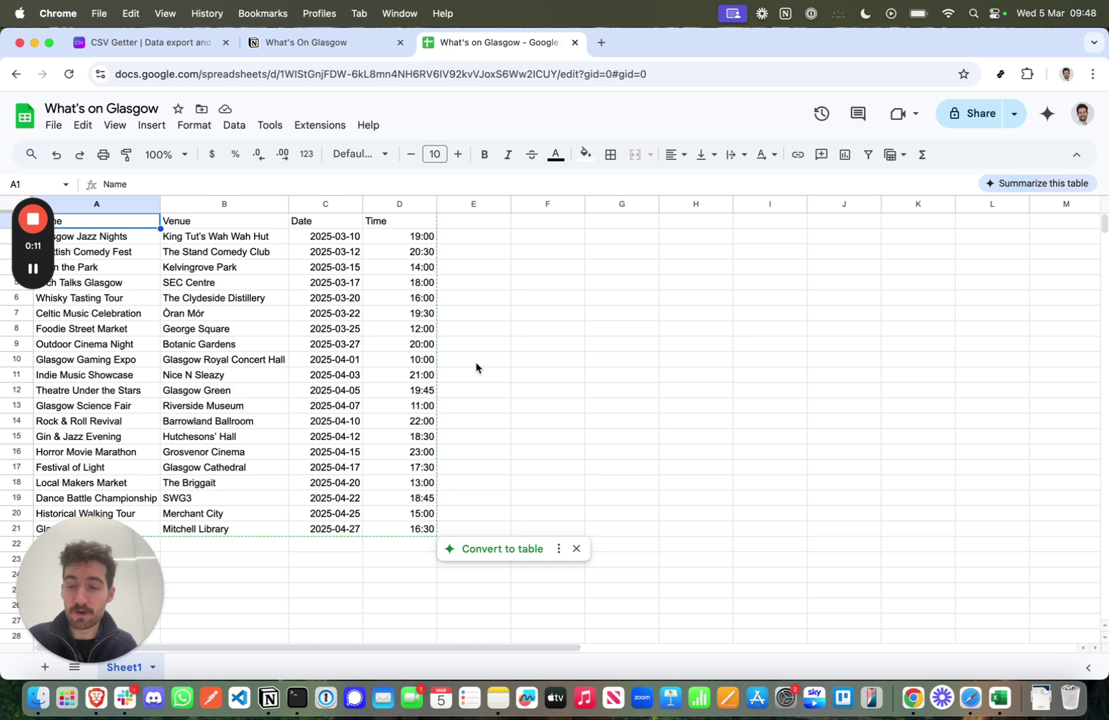
Glance at the Notion database and spreadsheet, then go to the csvgetter.com home dashboard.
click(314, 42)
click(493, 43)
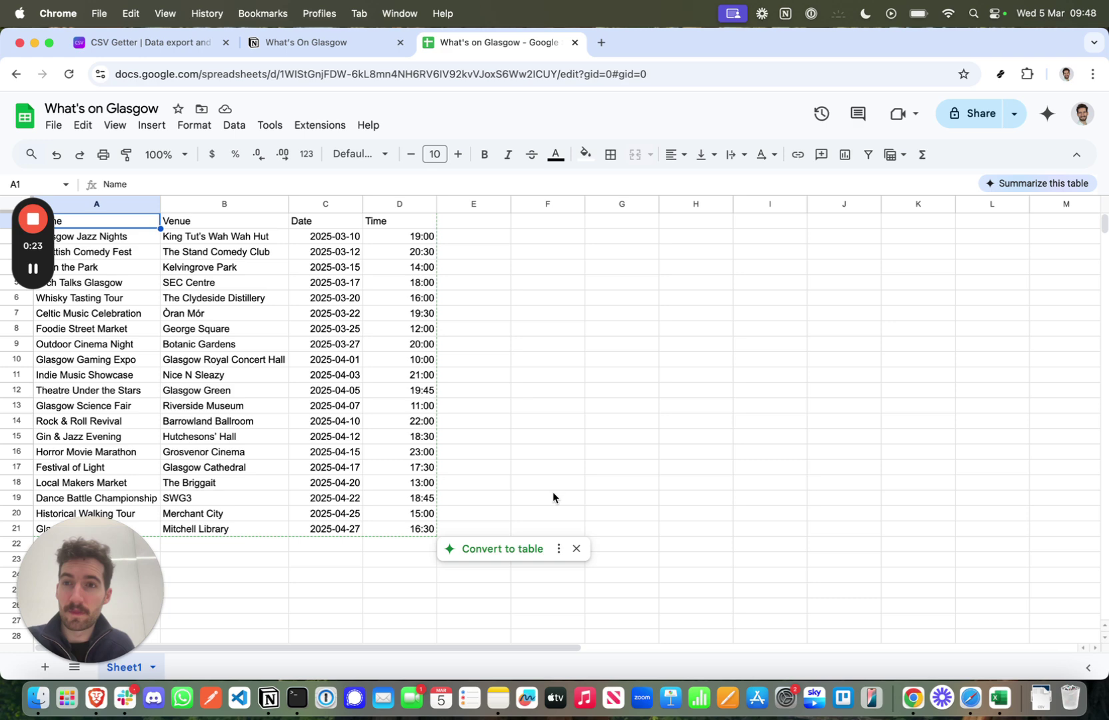
click(144, 42)
drag(94, 587, 963, 275)
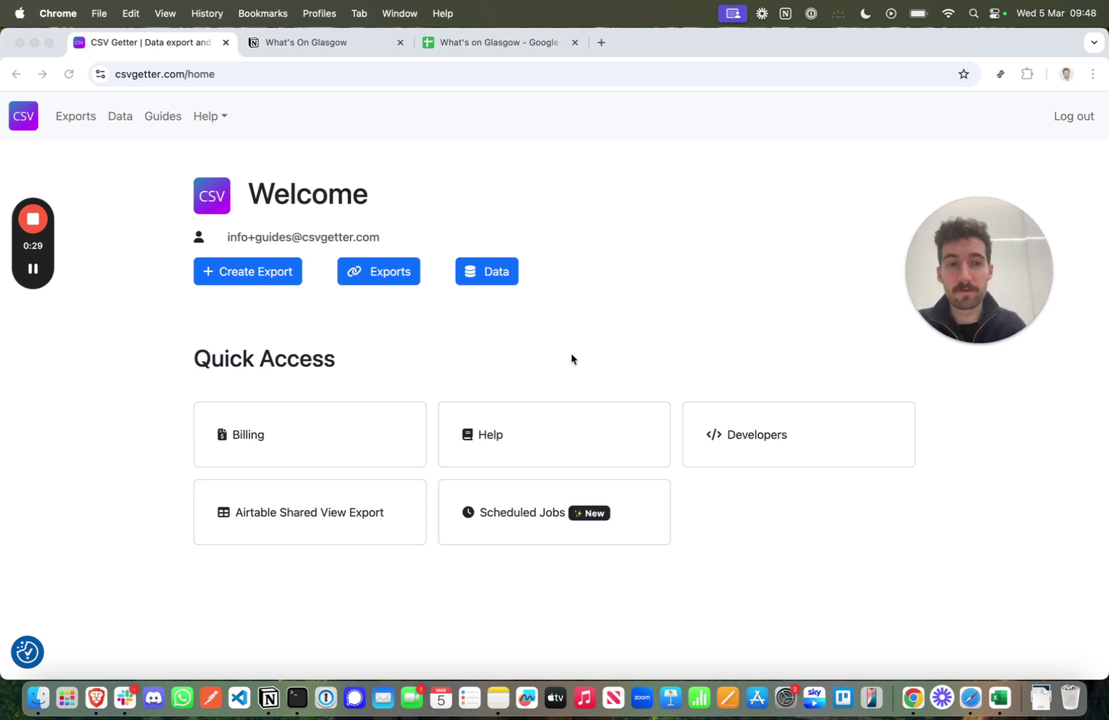
From the Data overview of connected sources, refresh the Notion source connection.
click(481, 275)
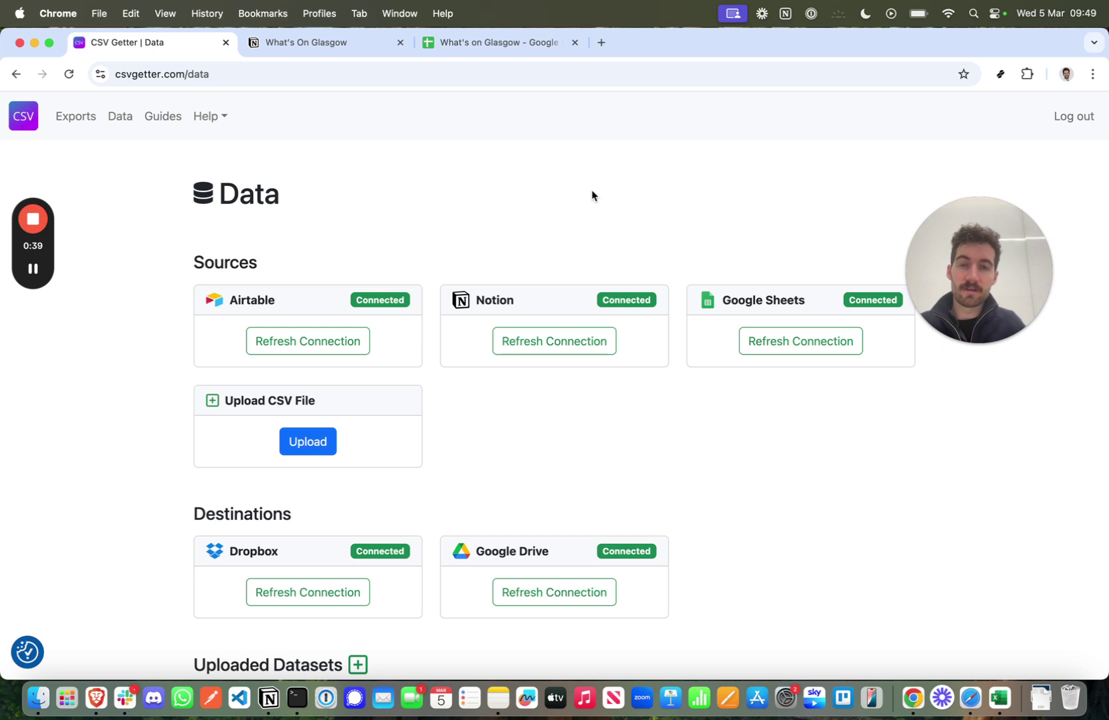
click(556, 344)
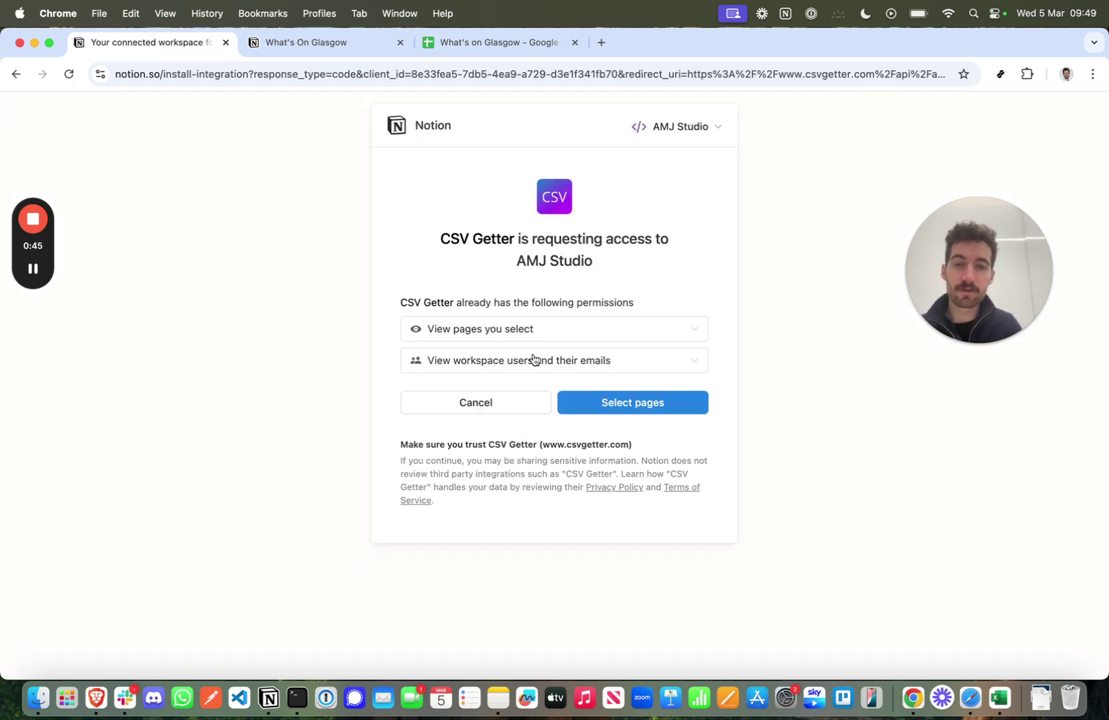
Choose Dev Sandbox and People directory as the Notion pages to share with CSV Getter.
click(644, 406)
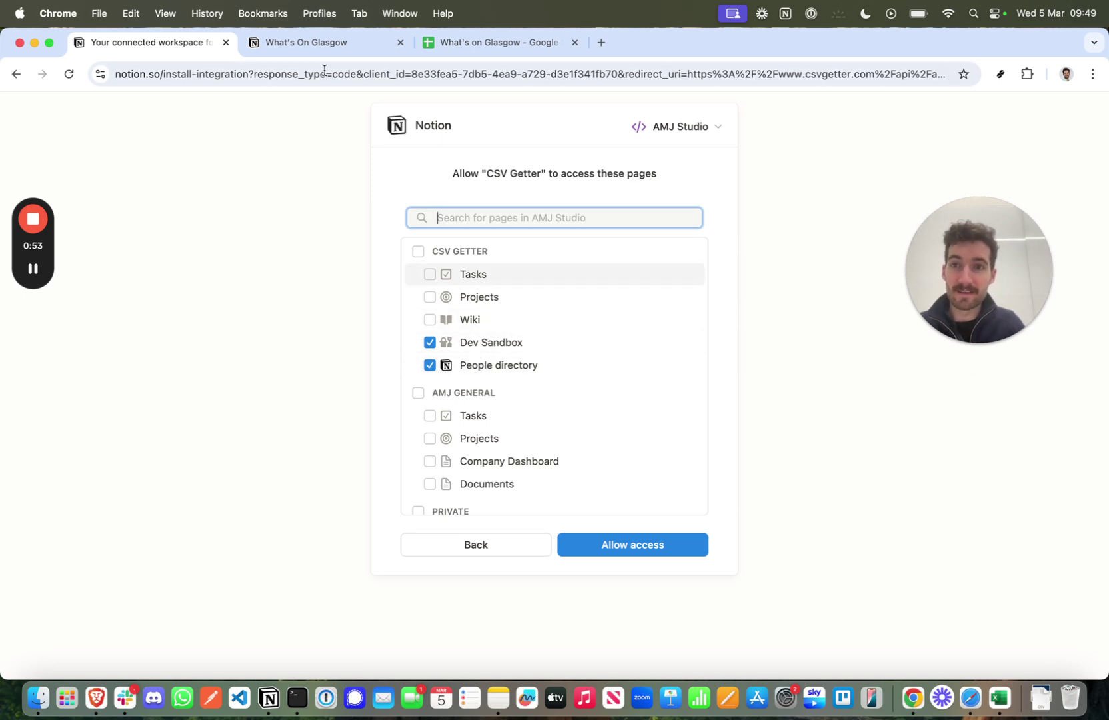
click(325, 43)
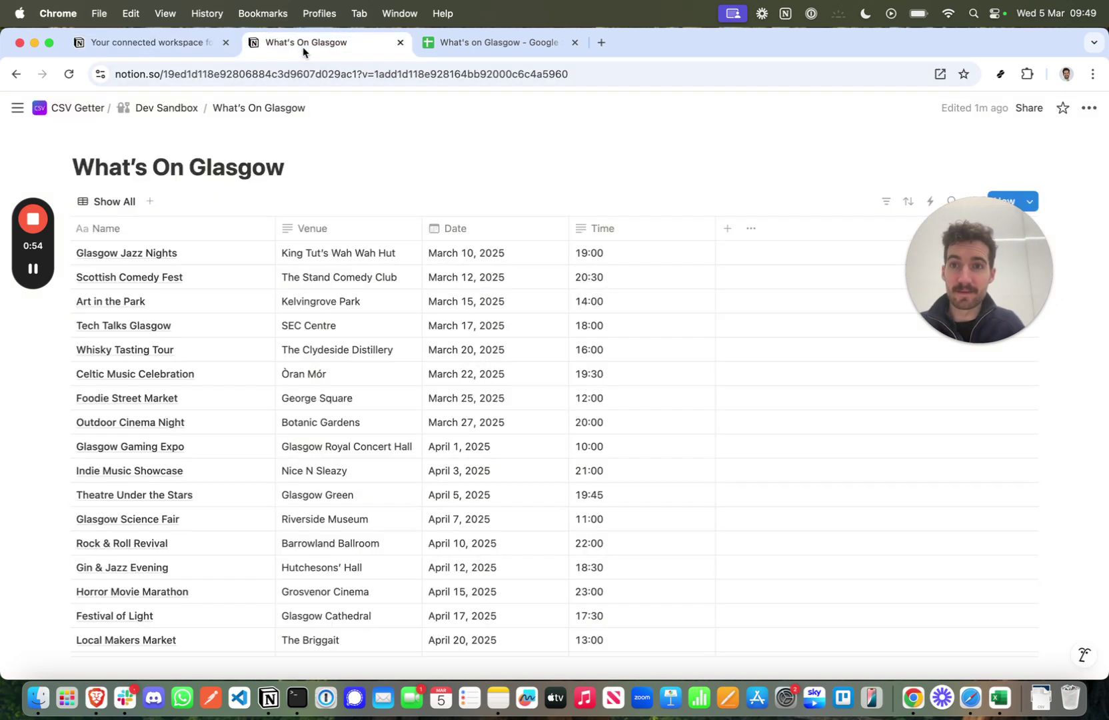
click(156, 41)
Allow access, then create an export named 'Event Backup' from the What's On Glasgow database.
click(628, 547)
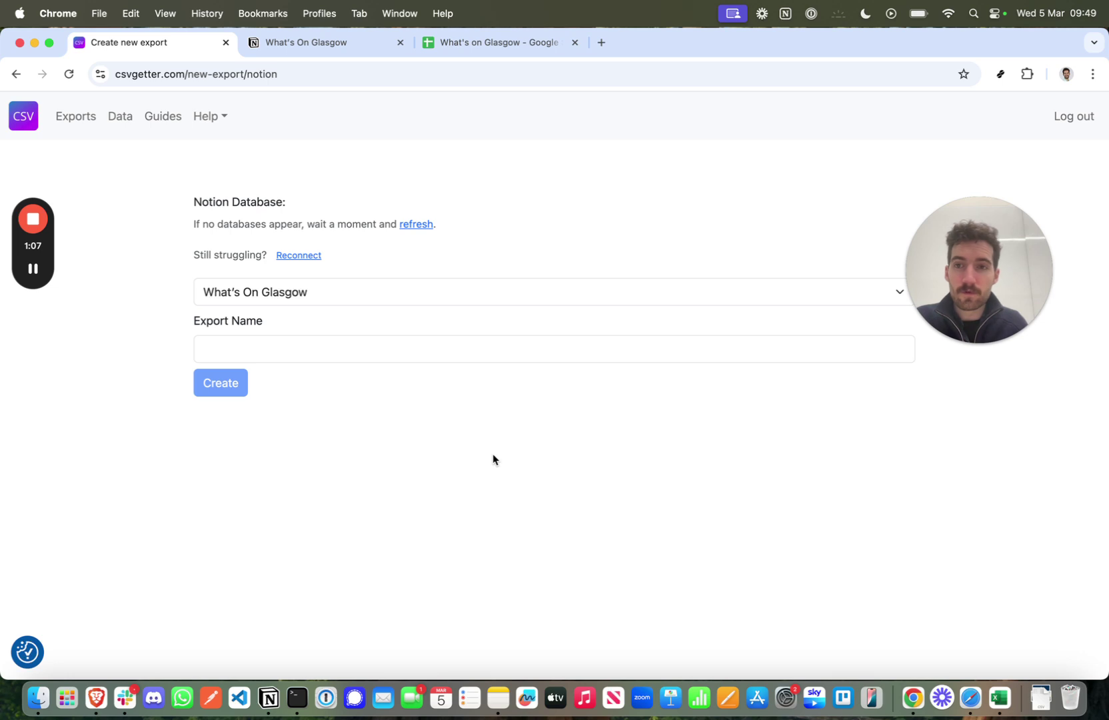
click(370, 294)
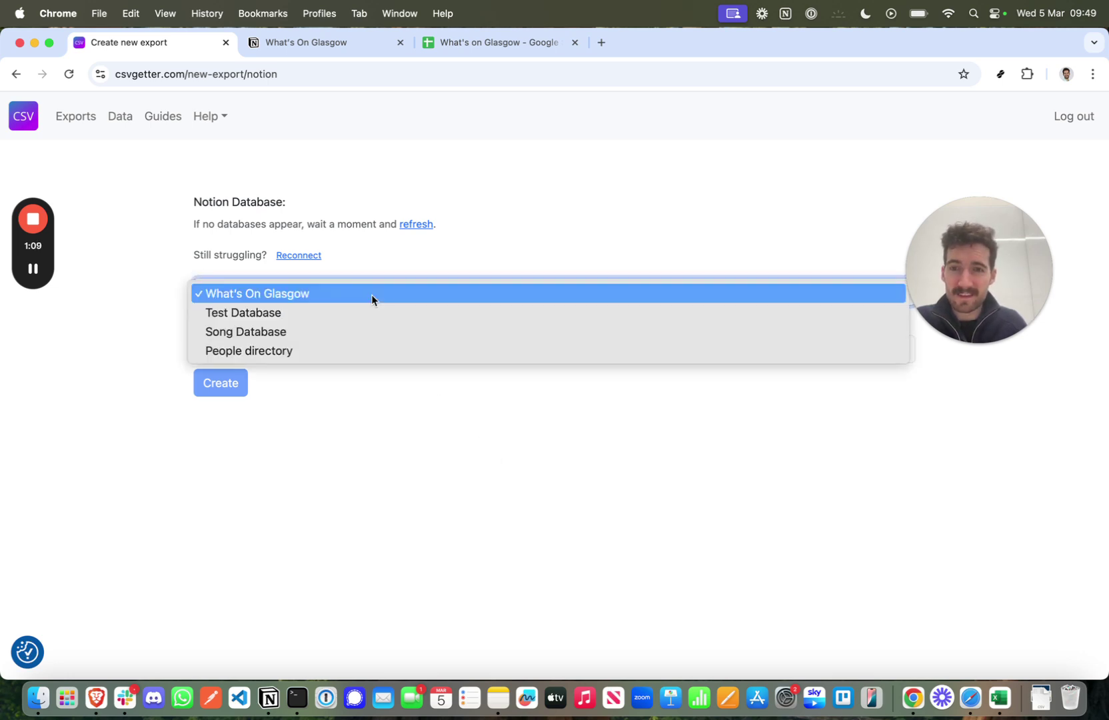
click(292, 292)
click(319, 44)
click(129, 44)
click(268, 353)
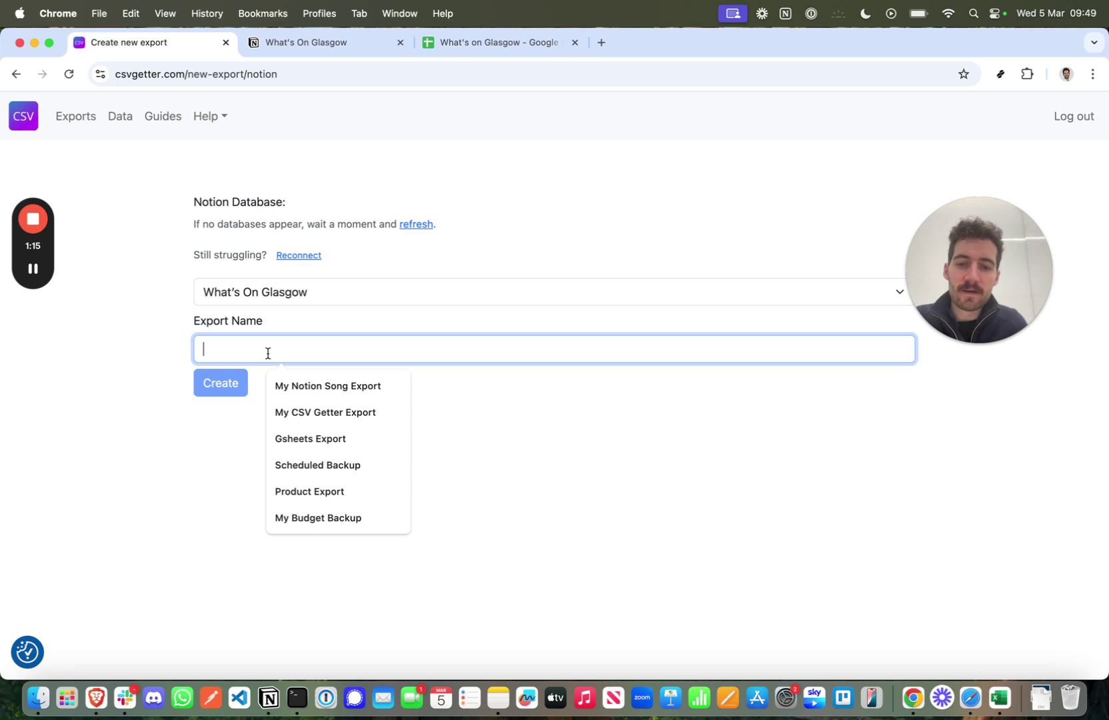
text(Event Backups)
click(221, 384)
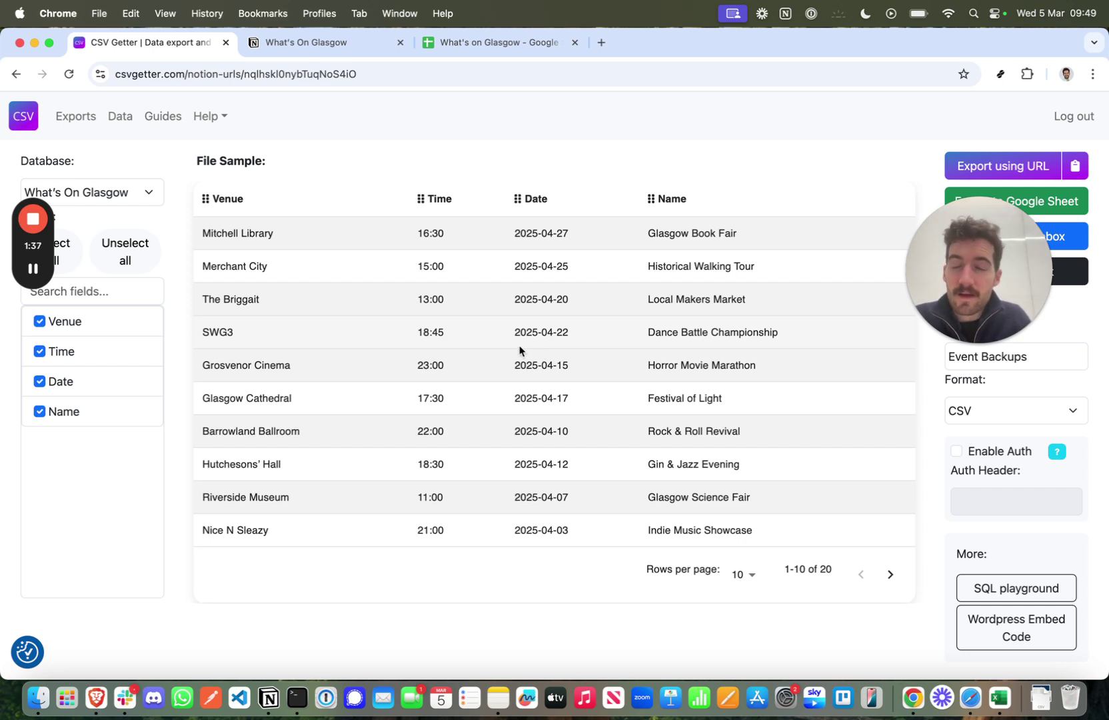
Scroll through the export page's File Sample table and Options panel as it loads.
drag(27, 250, 98, 636)
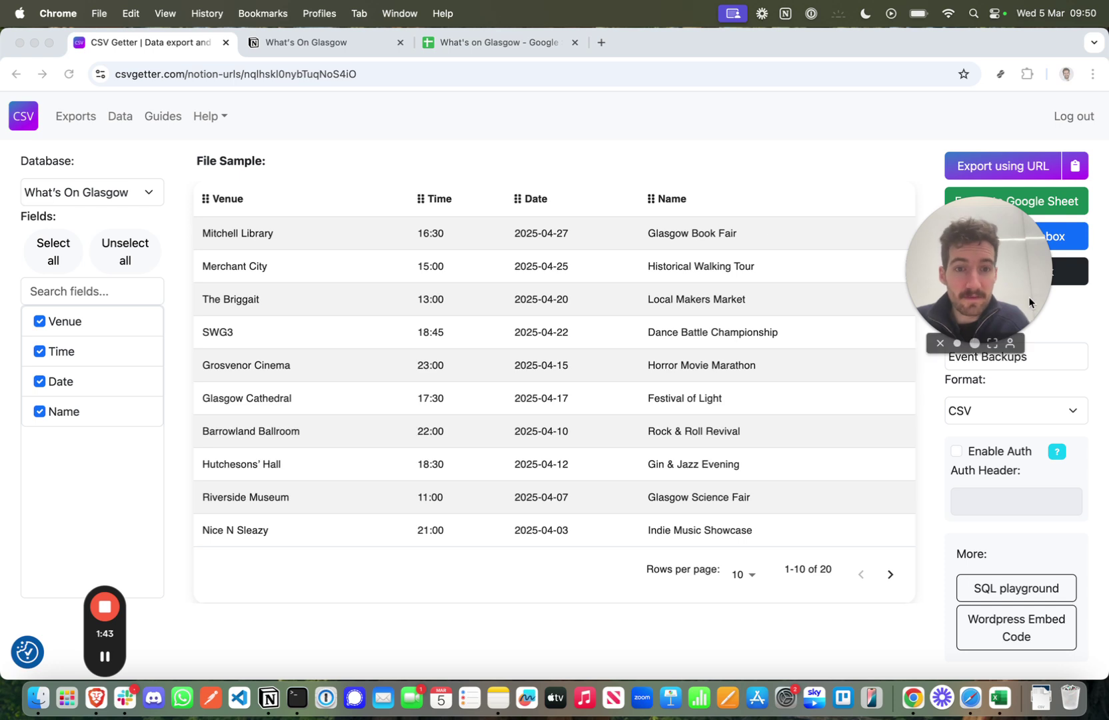
drag(965, 313, 840, 617)
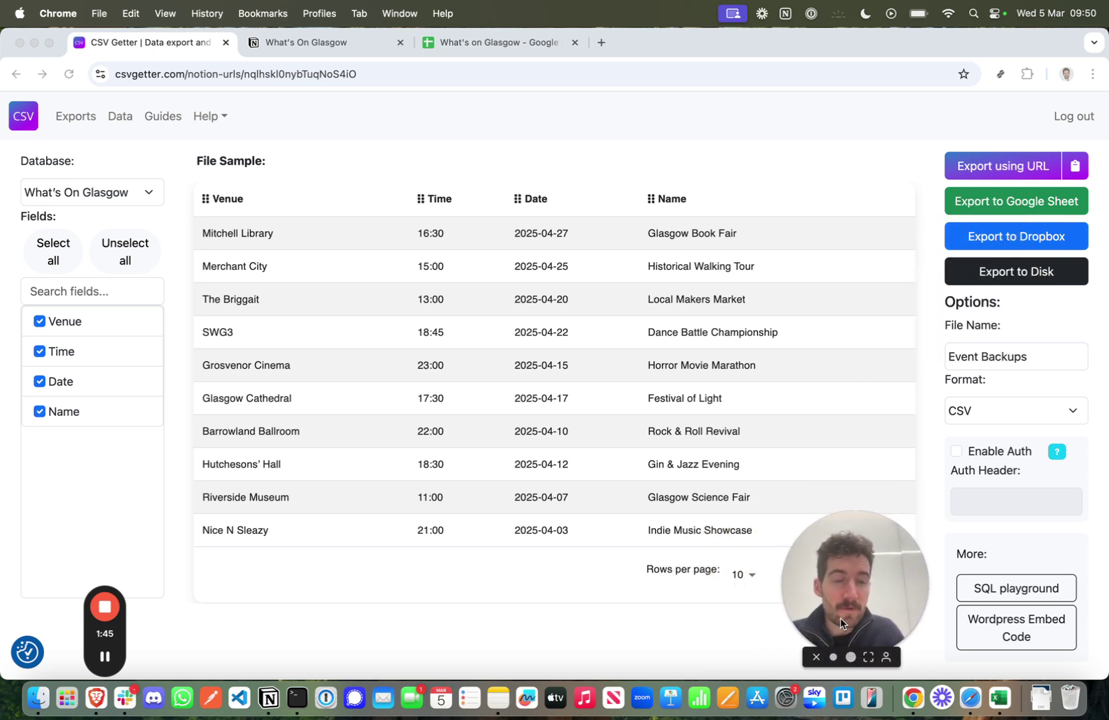
Start a Google Sheet export set to Update Existing Sheet, then switch to the spreadsheet.
click(1006, 207)
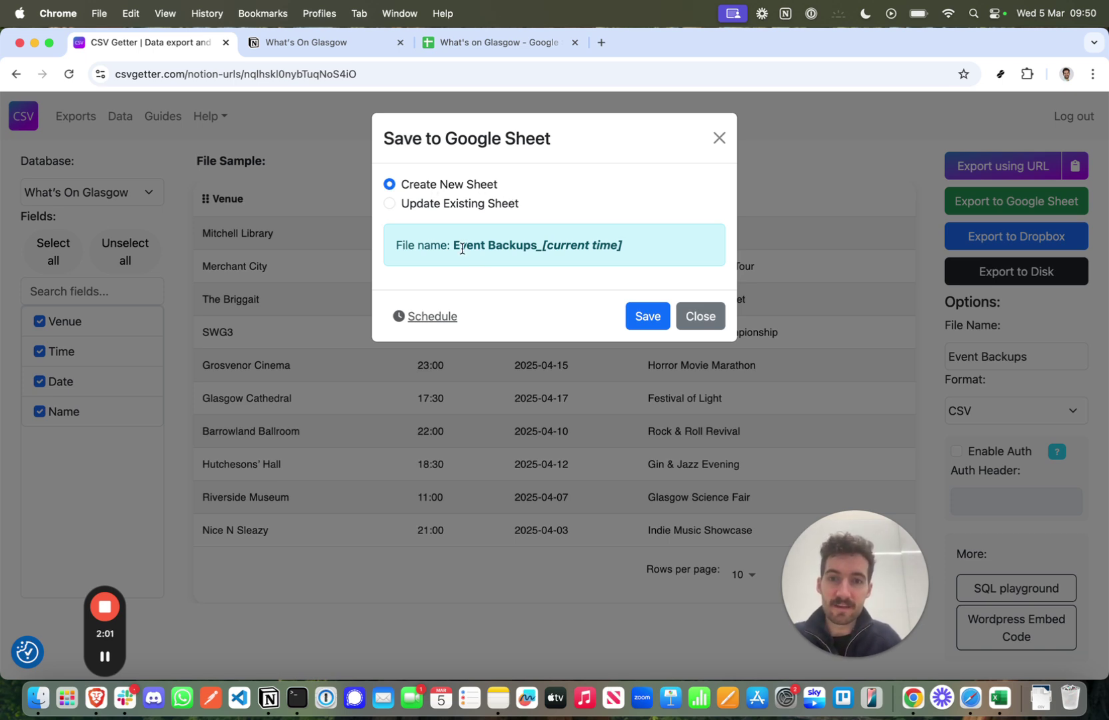
drag(456, 246, 637, 247)
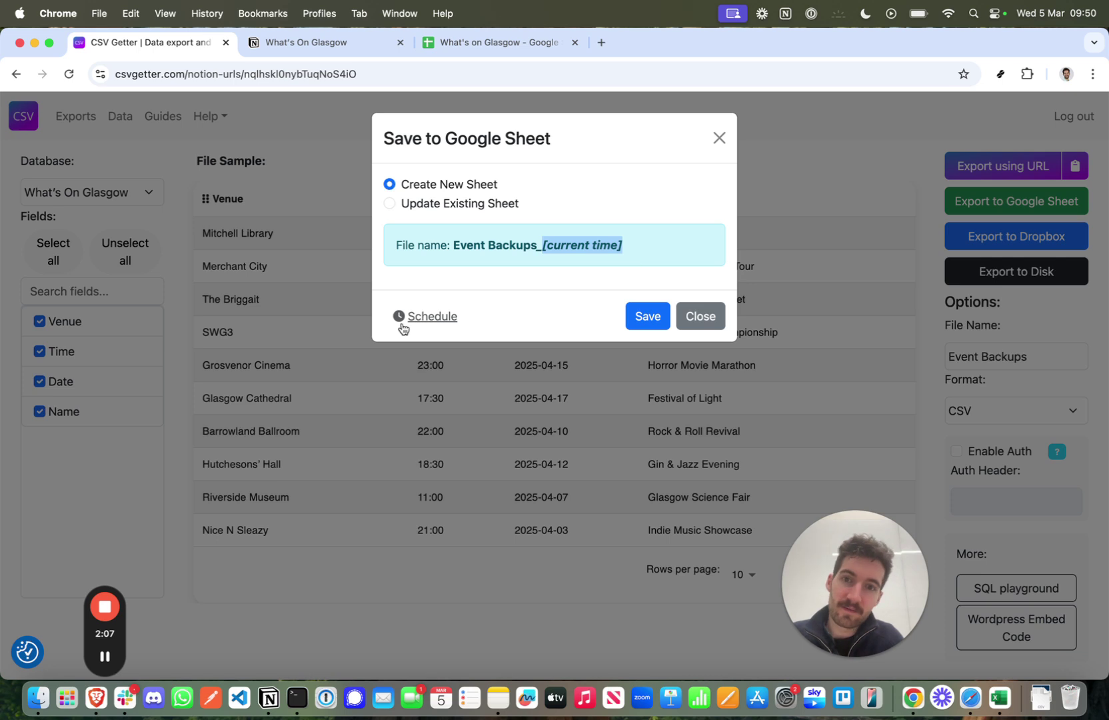
click(633, 246)
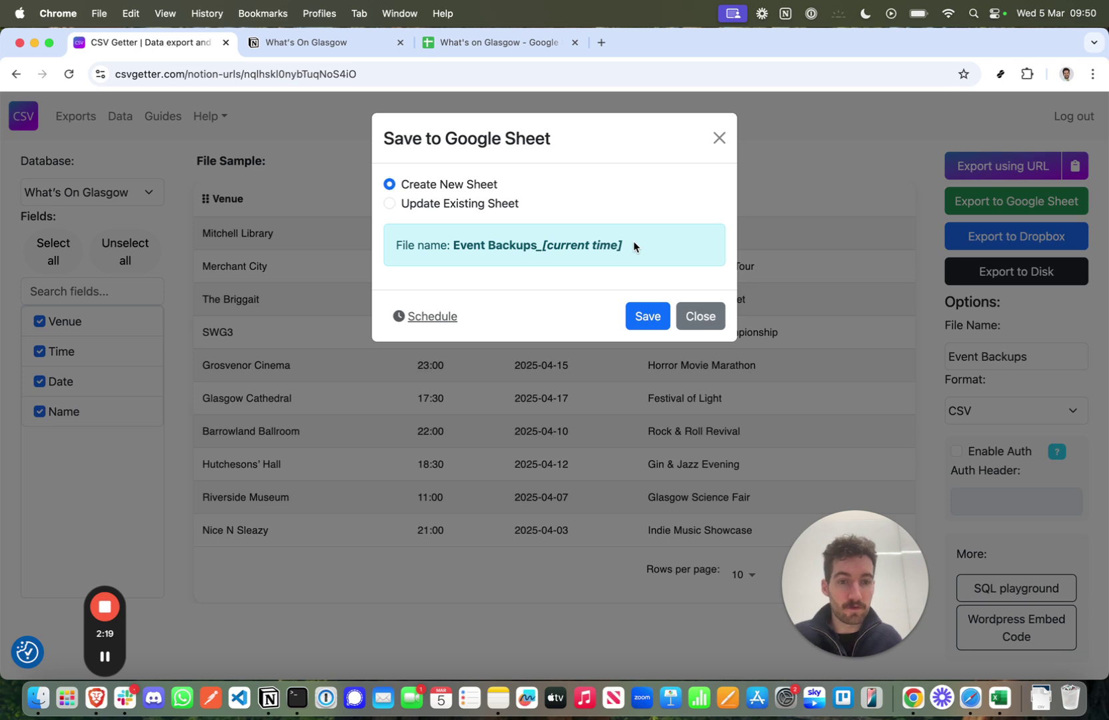
click(390, 204)
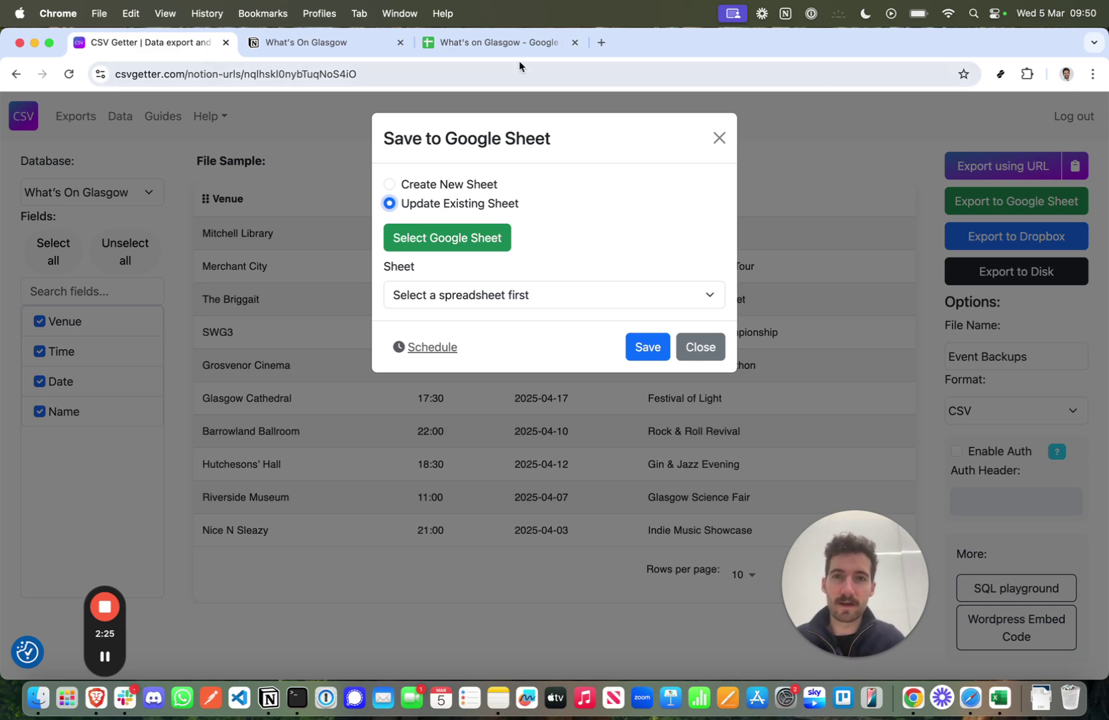
click(495, 43)
click(570, 462)
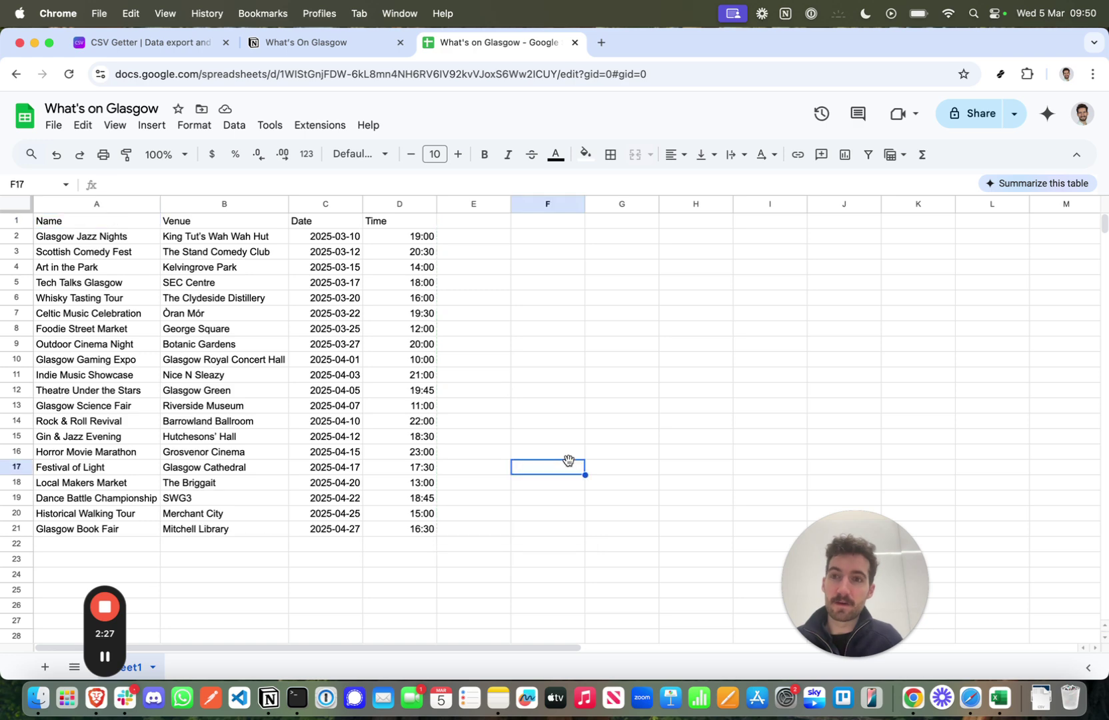
Select A1:D21 in the What's on Glasgow sheet and delete all the event data.
click(502, 562)
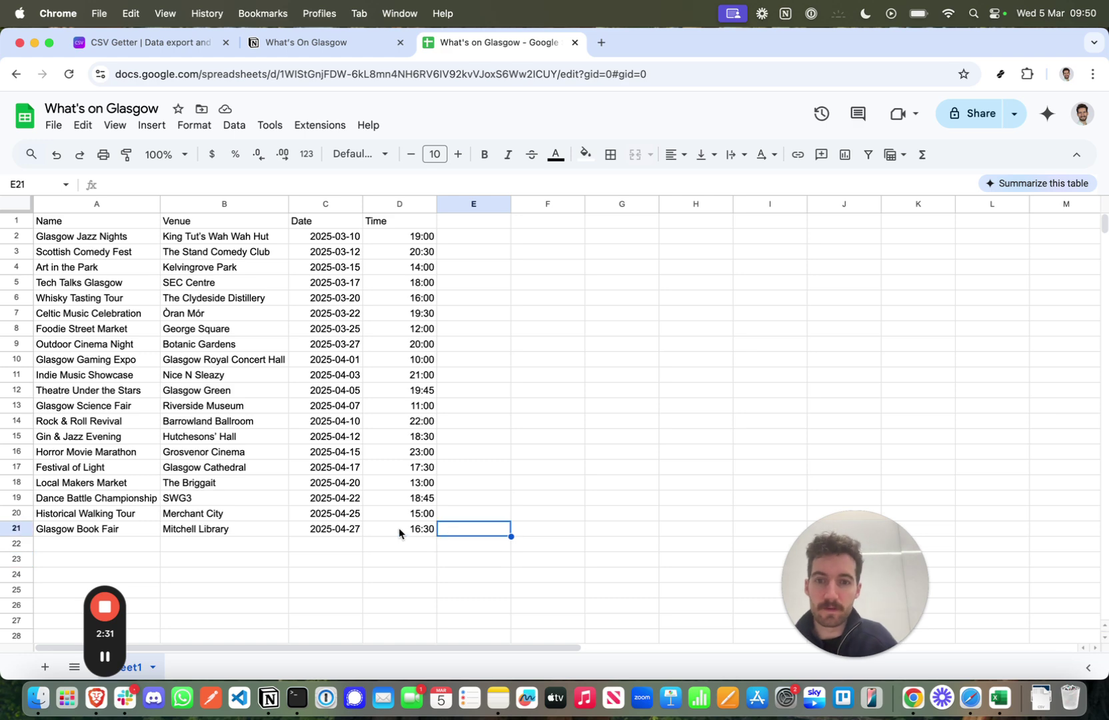
drag(402, 531, 43, 229)
key(Delete)
click(547, 302)
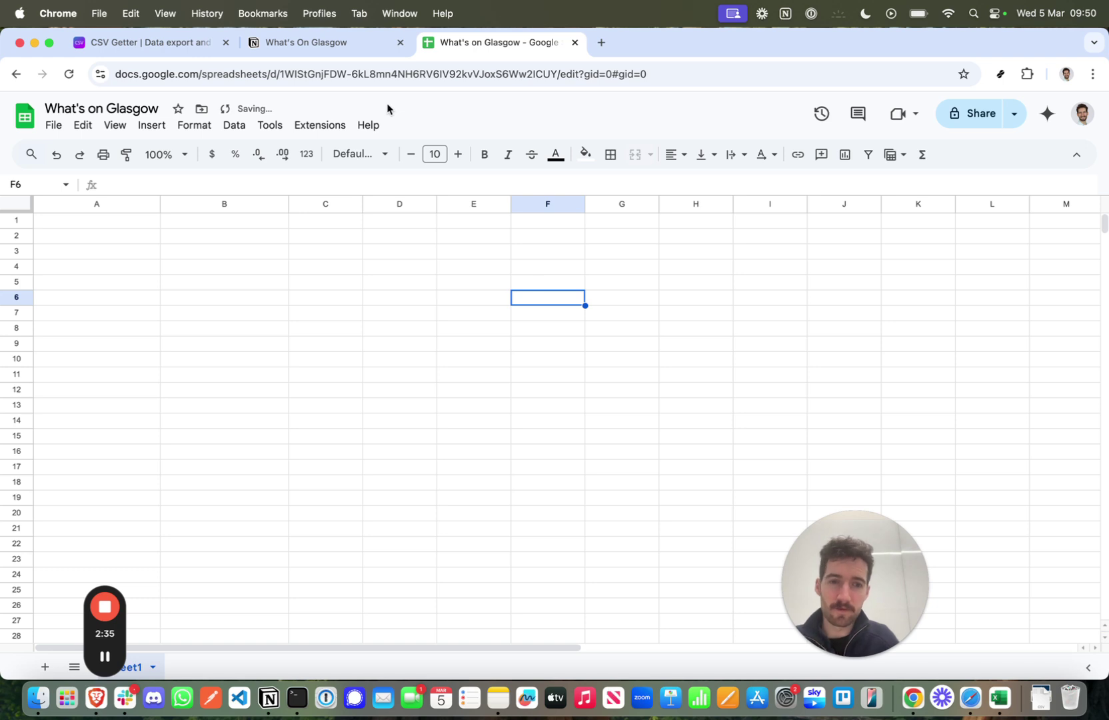
Pick the What's on Glasgow spreadsheet as the Google Sheet export target.
click(280, 45)
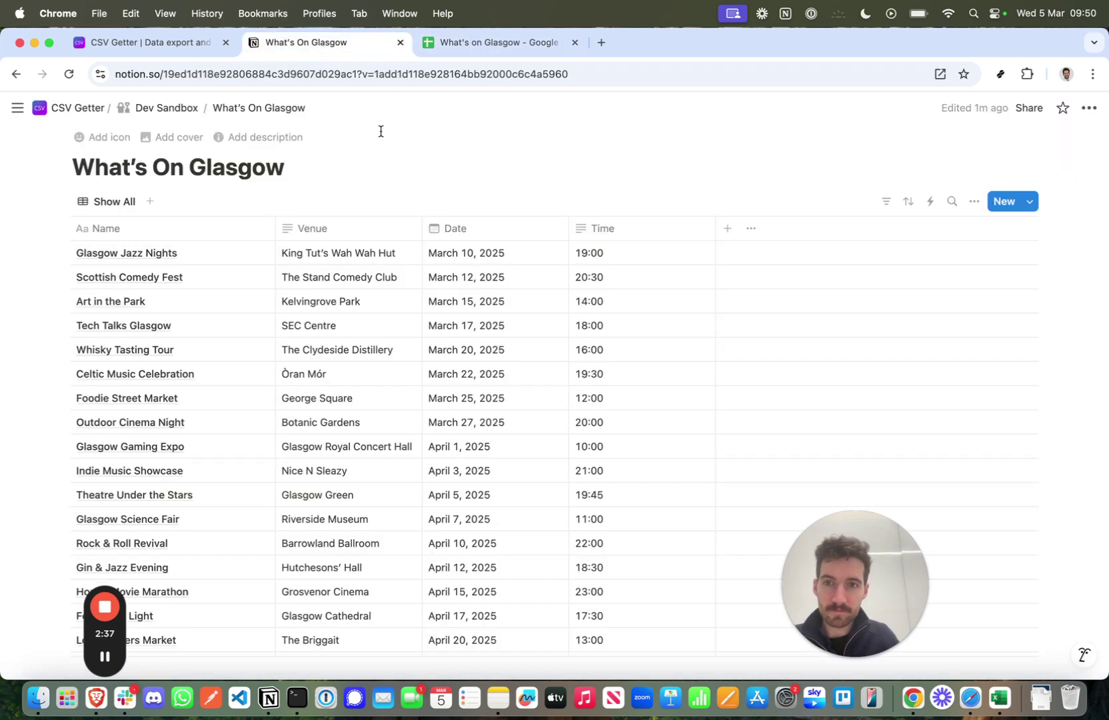
click(140, 44)
click(421, 238)
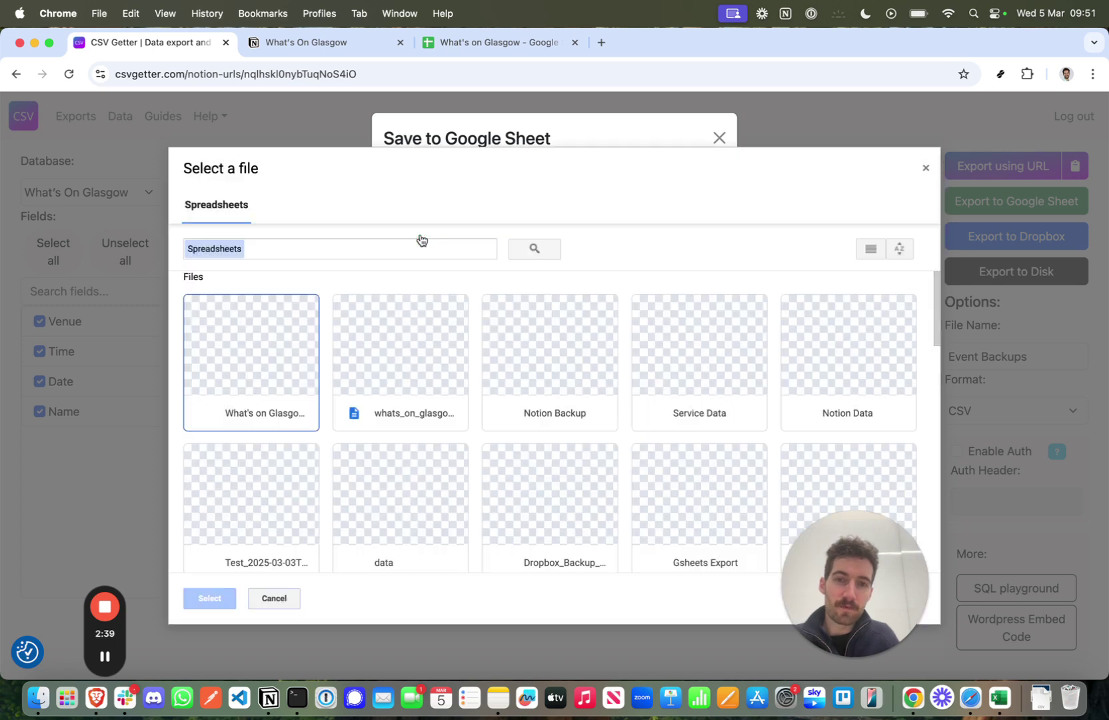
click(238, 361)
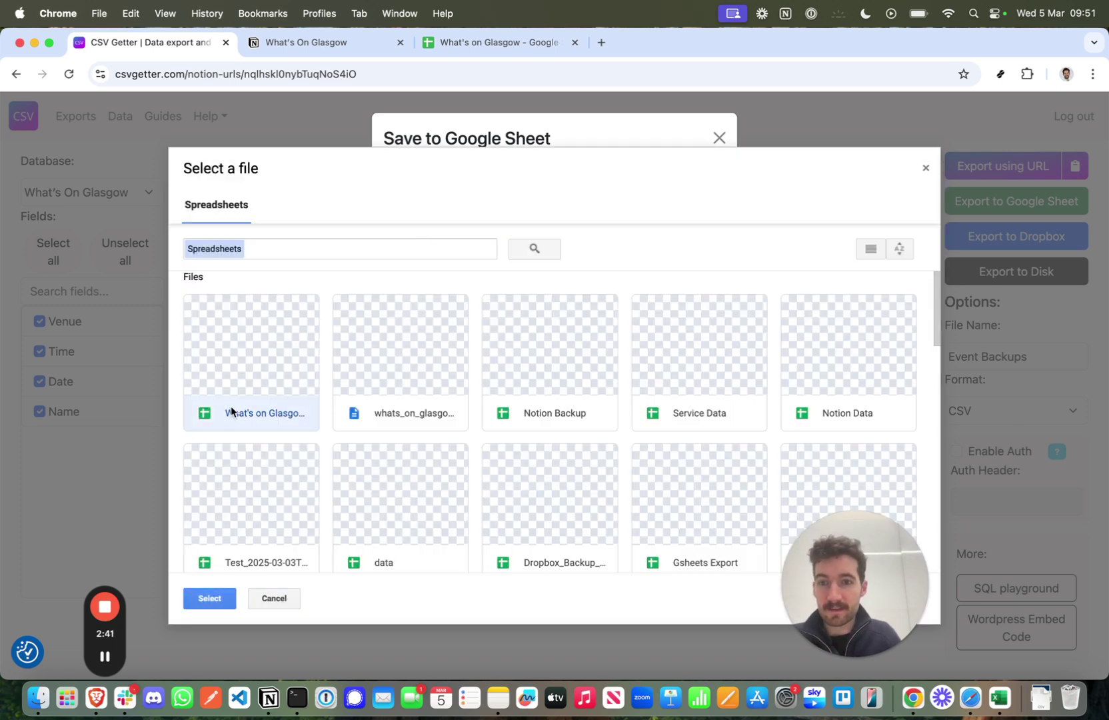
click(202, 601)
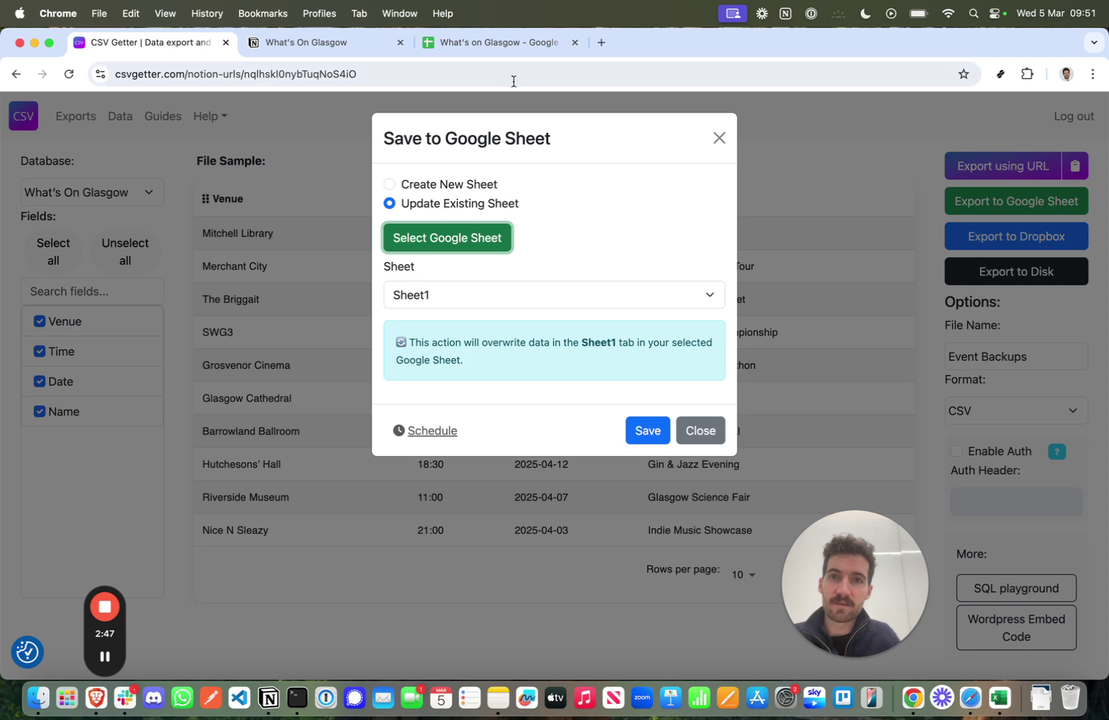
Choose Sheet1 as the target tab, save the export, and view the refilled rows.
click(453, 49)
drag(114, 642, 535, 643)
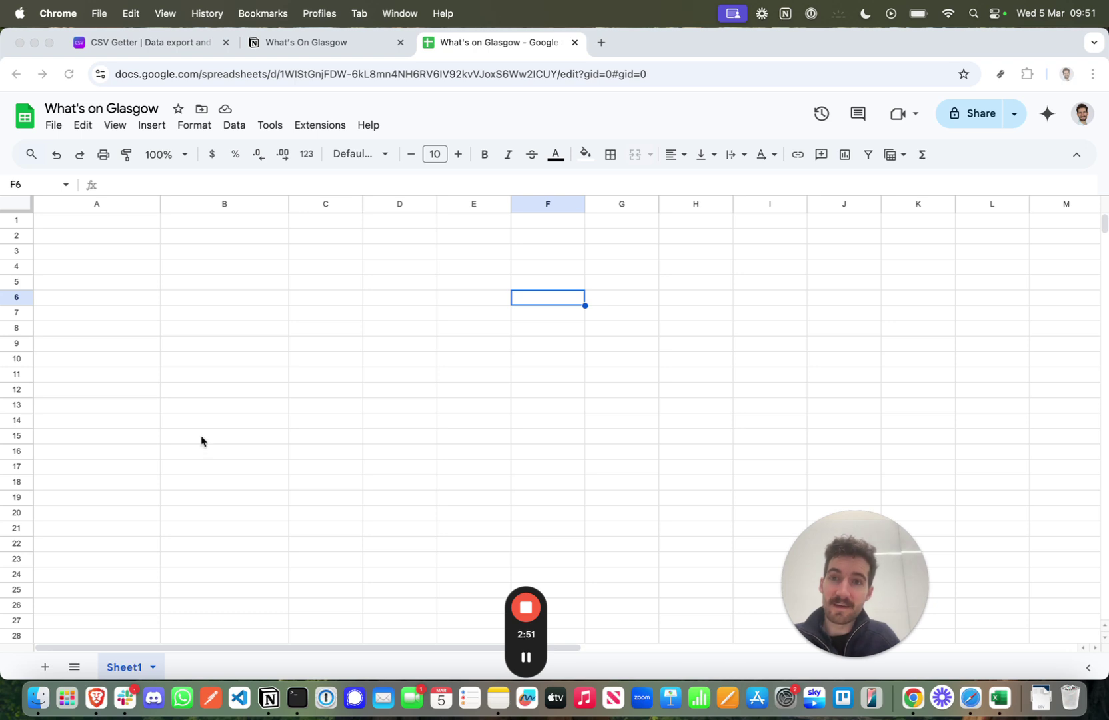
click(318, 47)
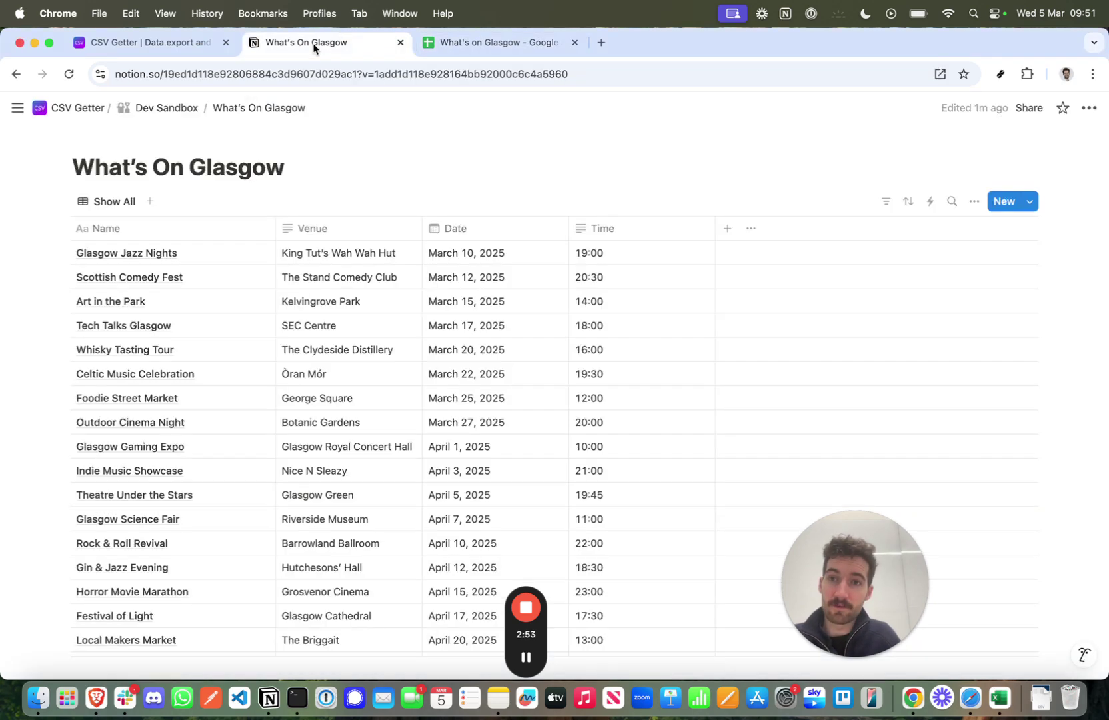
click(149, 42)
click(471, 294)
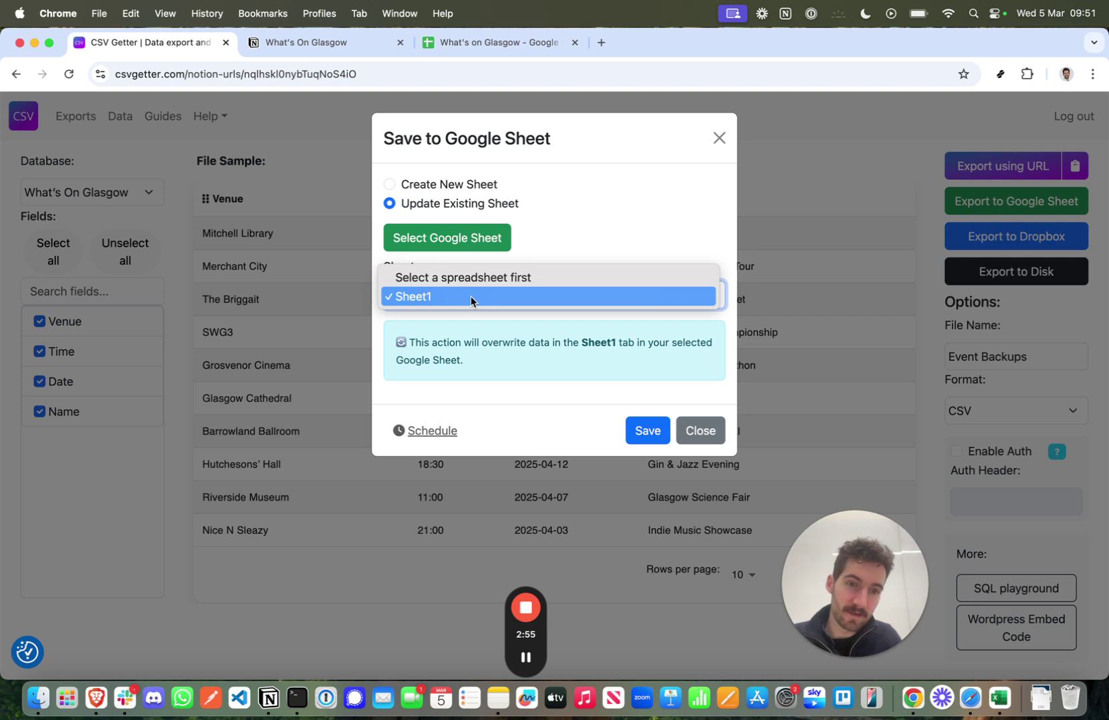
click(470, 296)
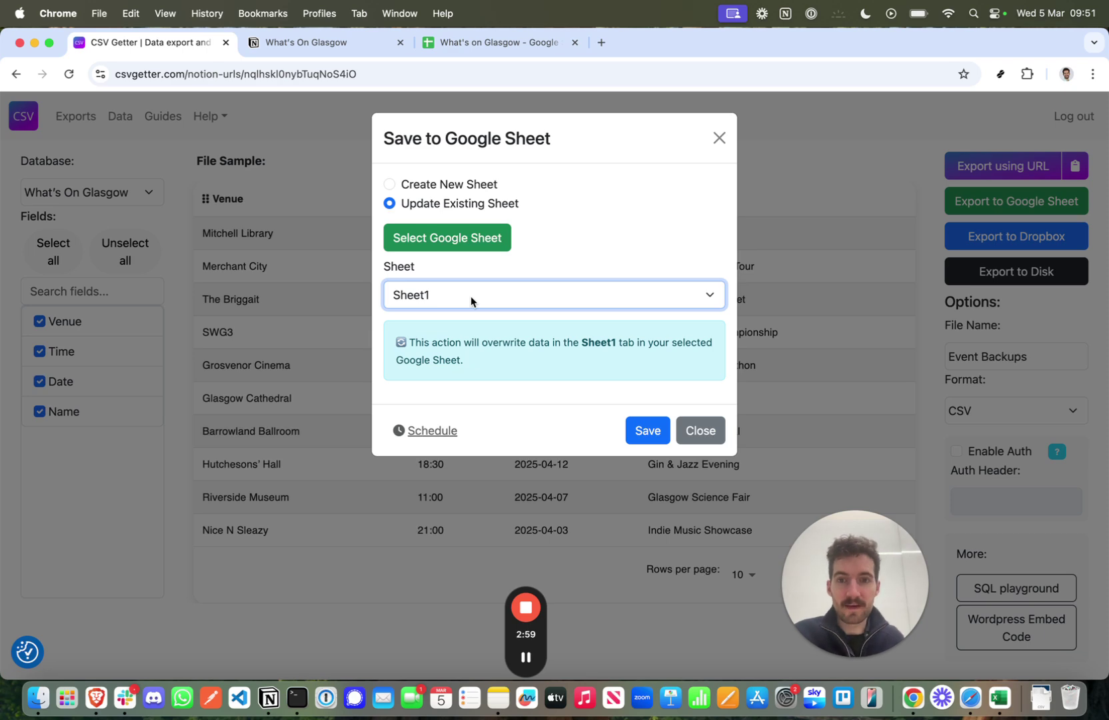
click(651, 434)
click(482, 46)
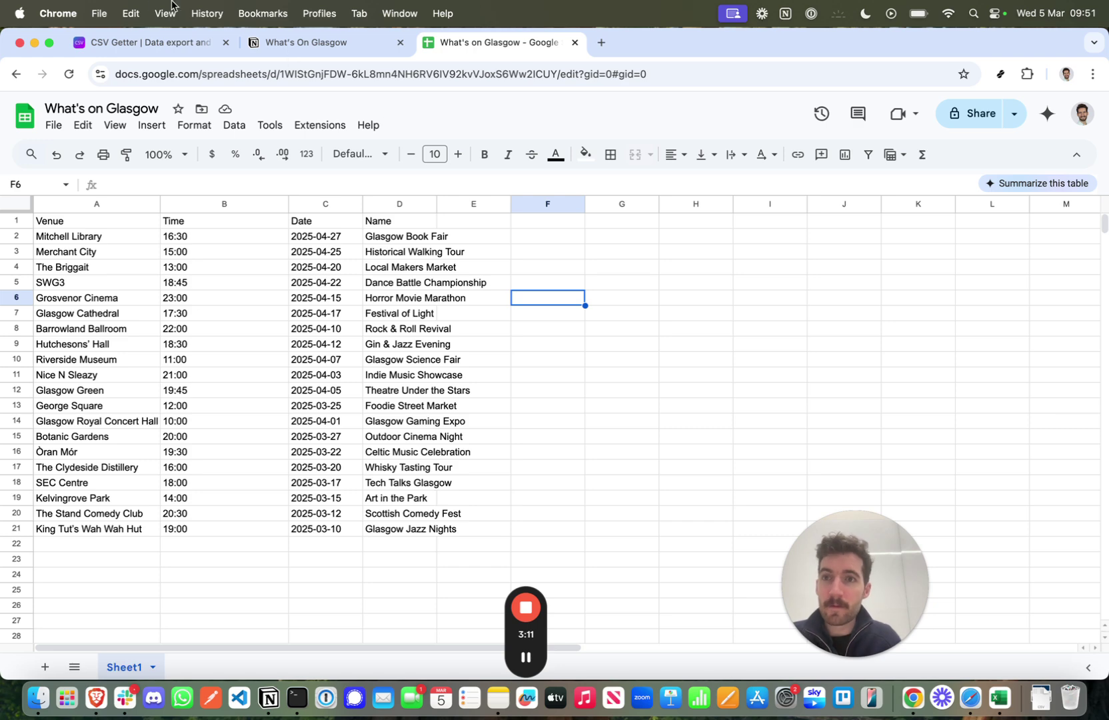
Go back to CSV Getter's dialog set to overwrite Sheet1 of the existing spreadsheet.
click(112, 42)
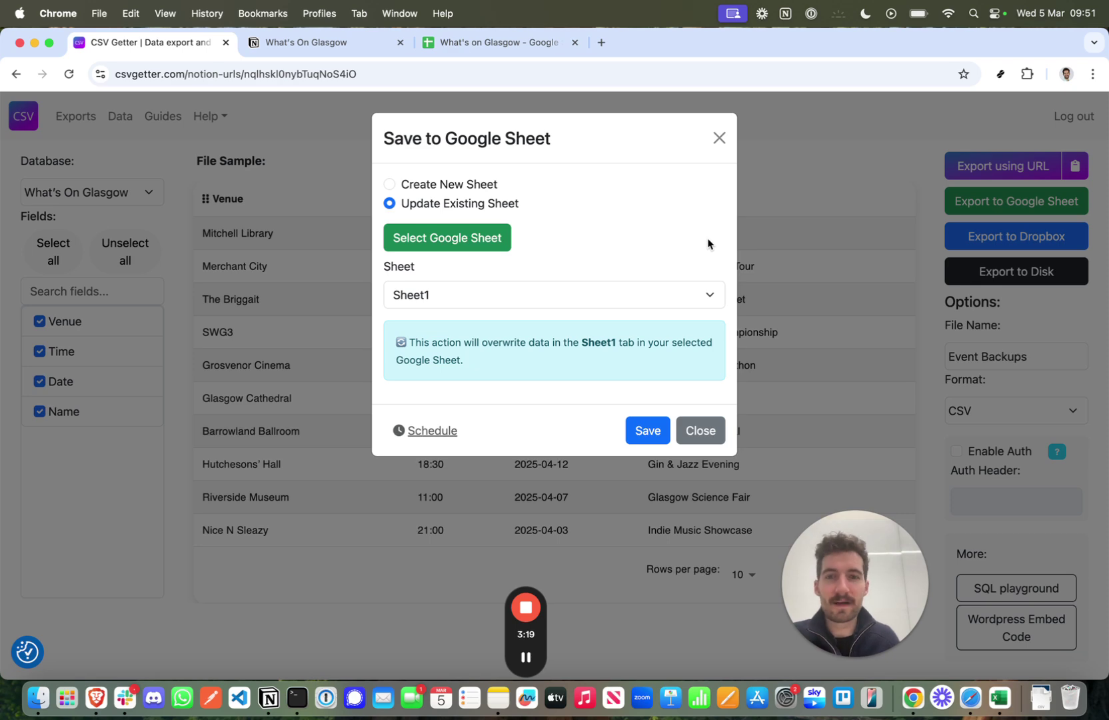
Schedule the export to update the existing What's on Glasgow Google Sheet.
click(414, 431)
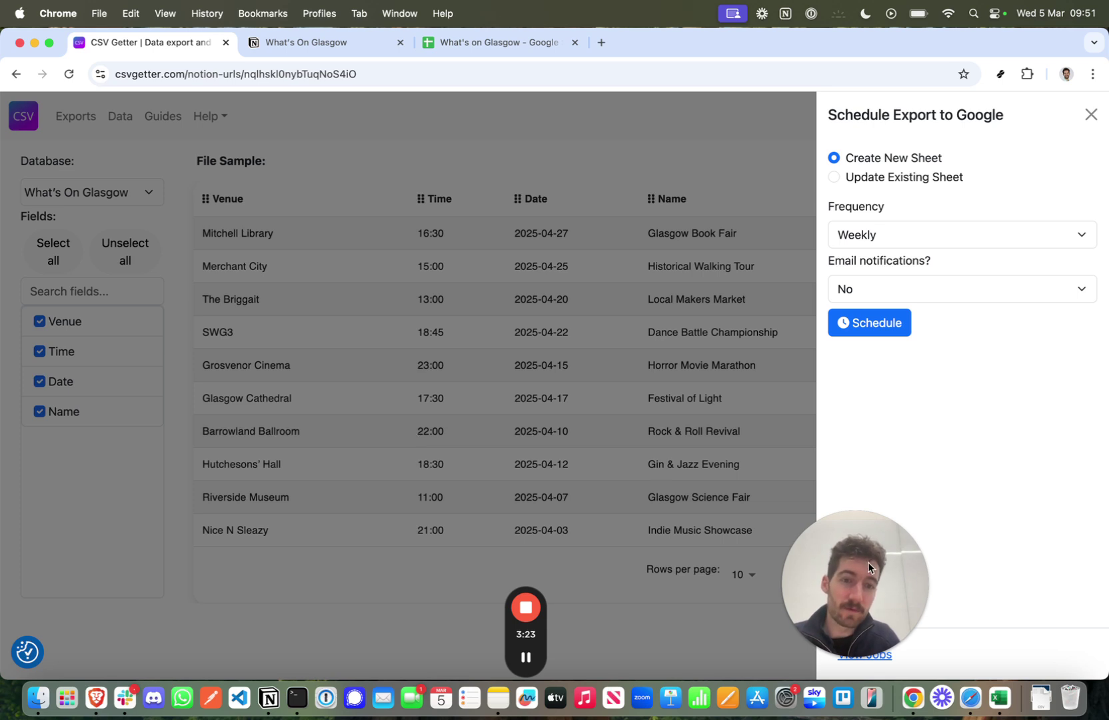
drag(868, 567, 125, 552)
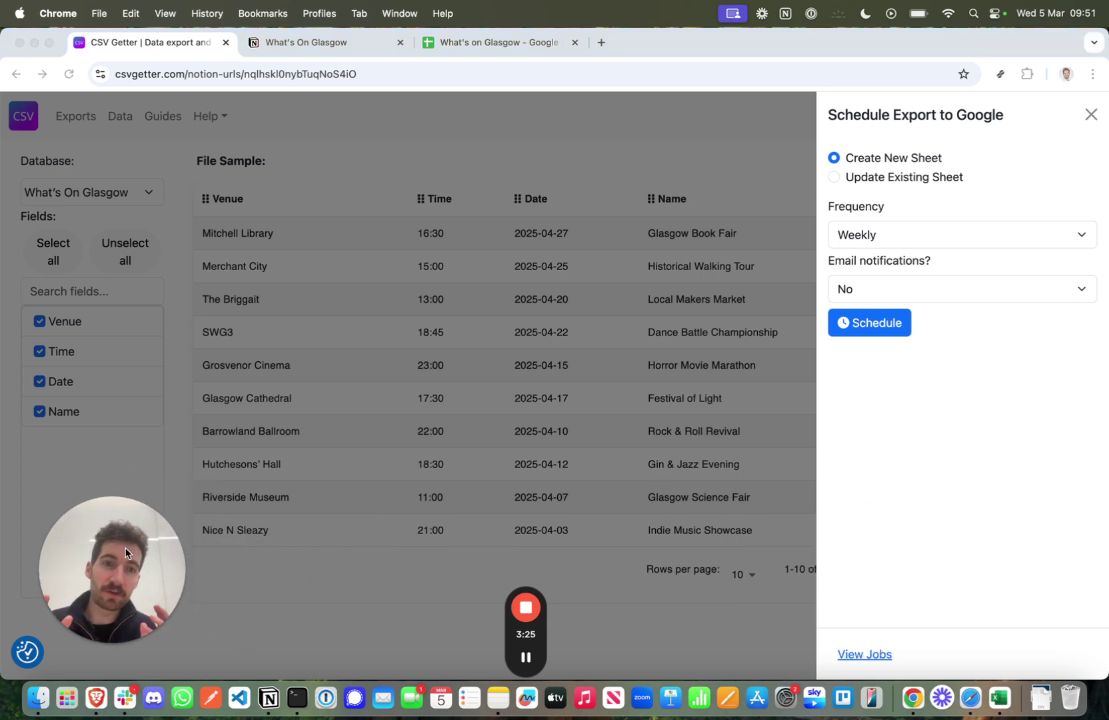
click(834, 176)
click(896, 220)
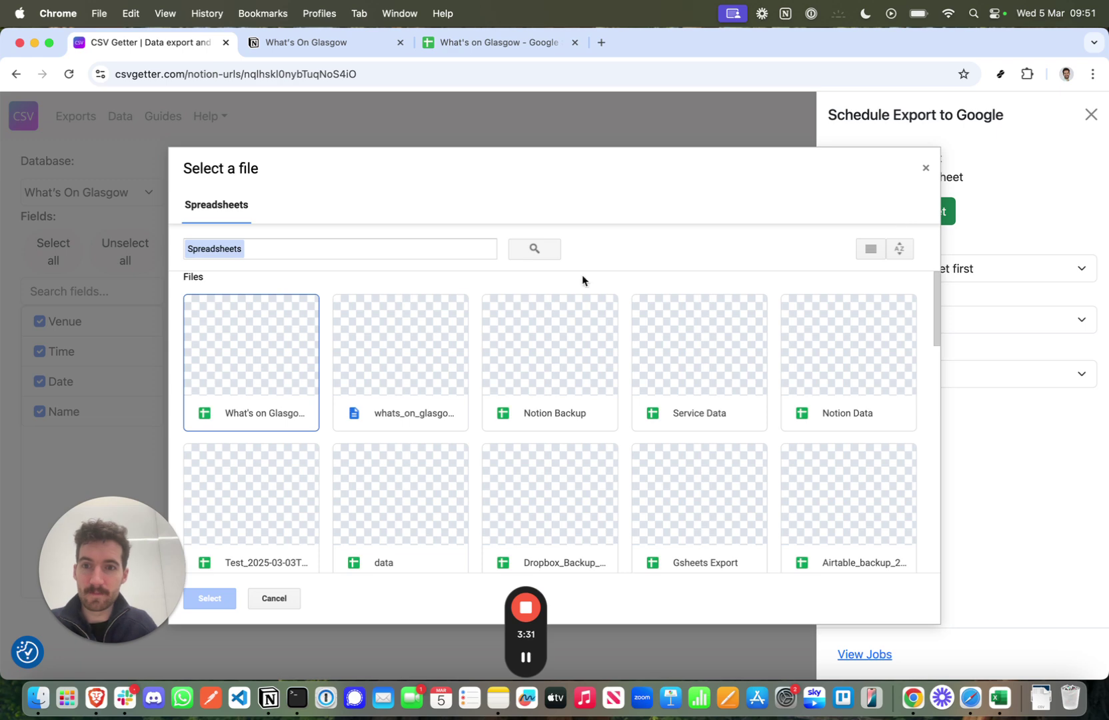
click(265, 371)
click(211, 597)
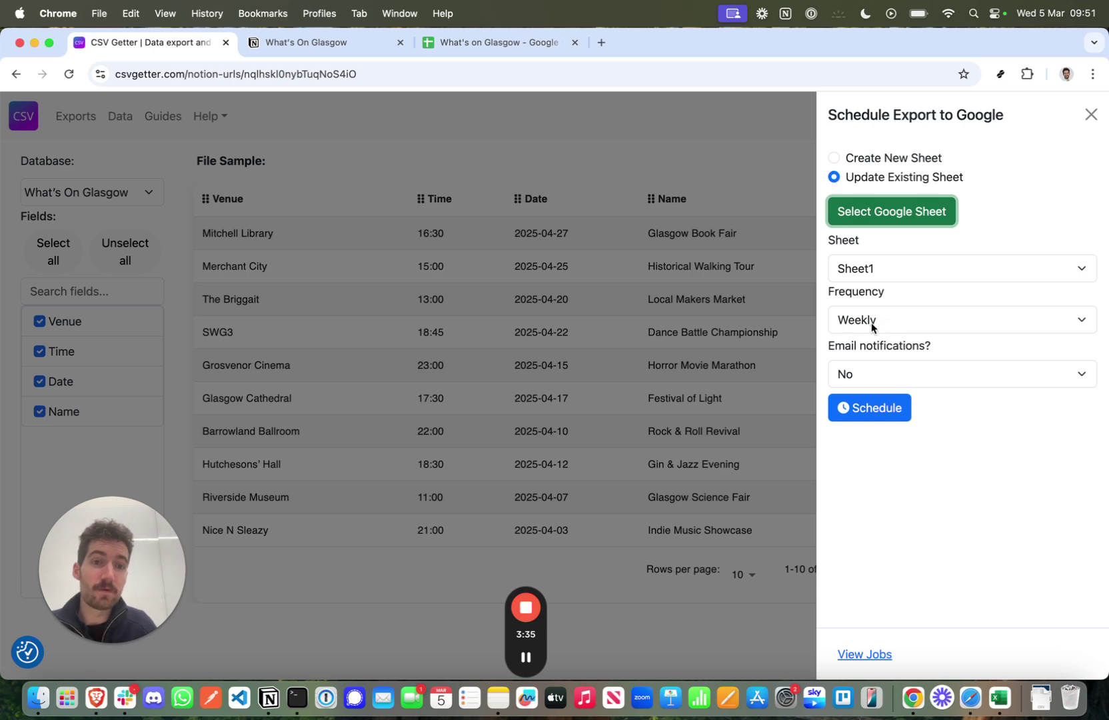
Turn email notifications on, then submit and confirm the weekly export schedule.
click(867, 374)
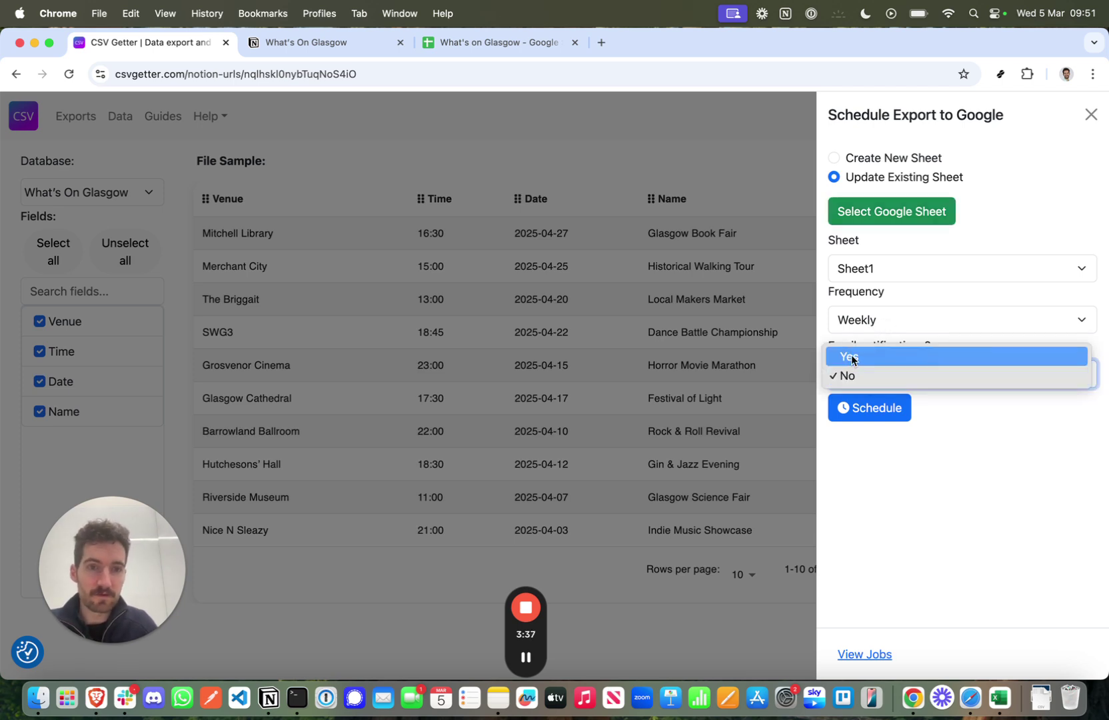
click(852, 354)
click(870, 408)
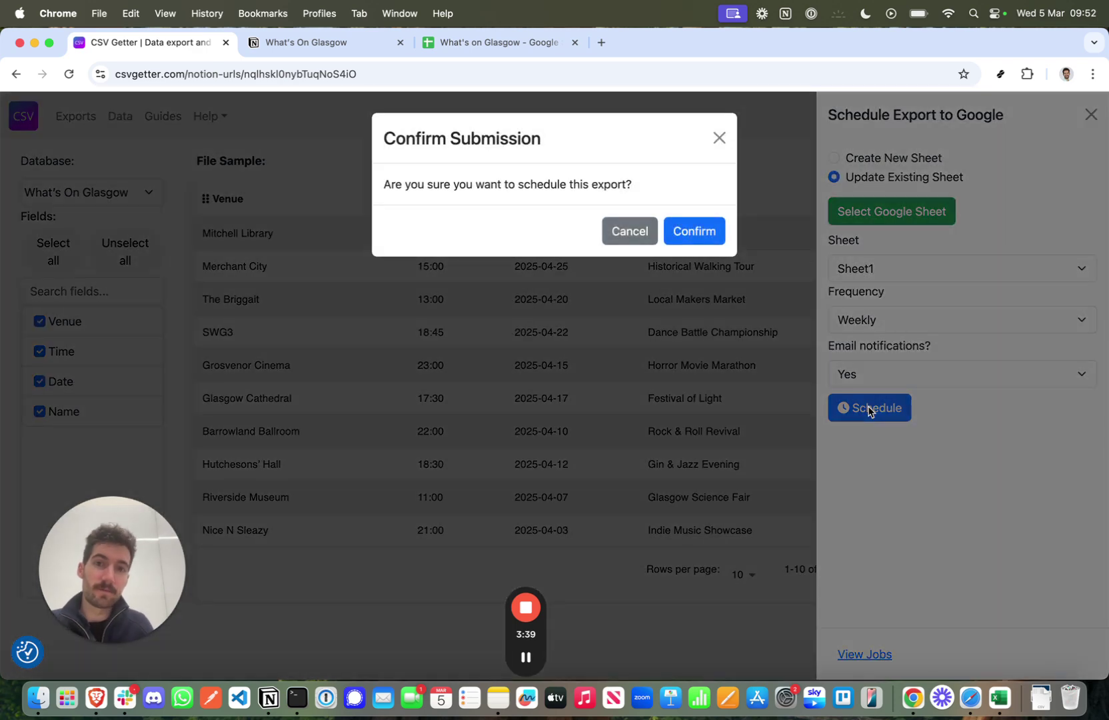
click(698, 232)
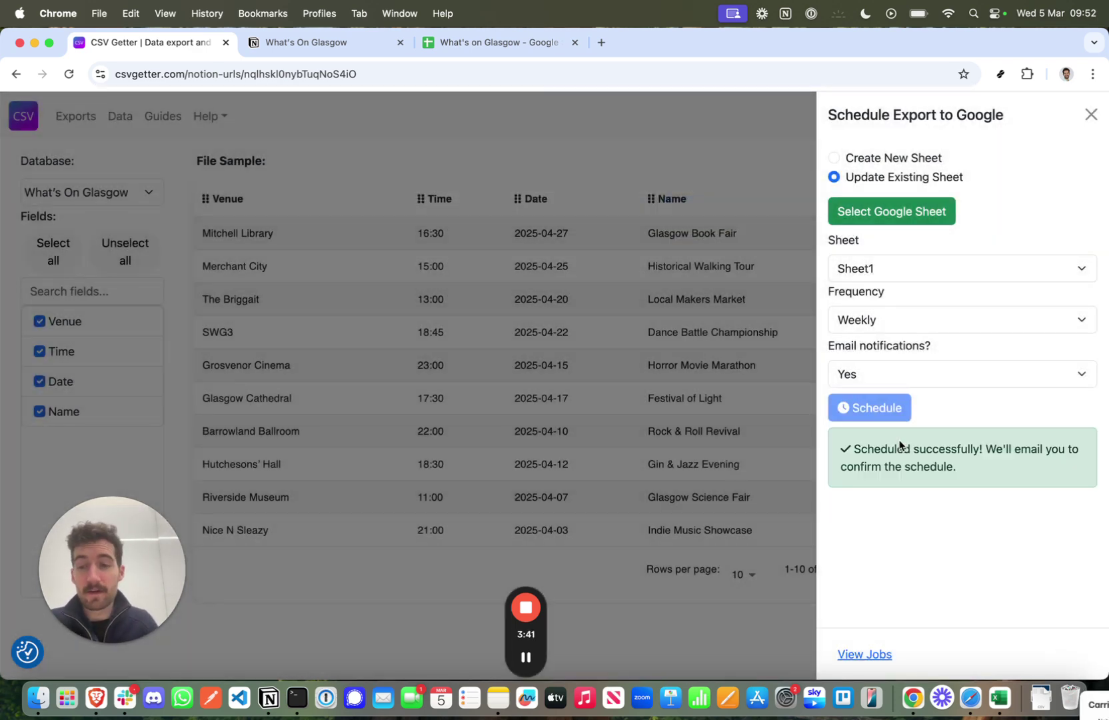
Check that the Event Backups scheduled job runs weekly and shows Not Executed Yet.
click(858, 655)
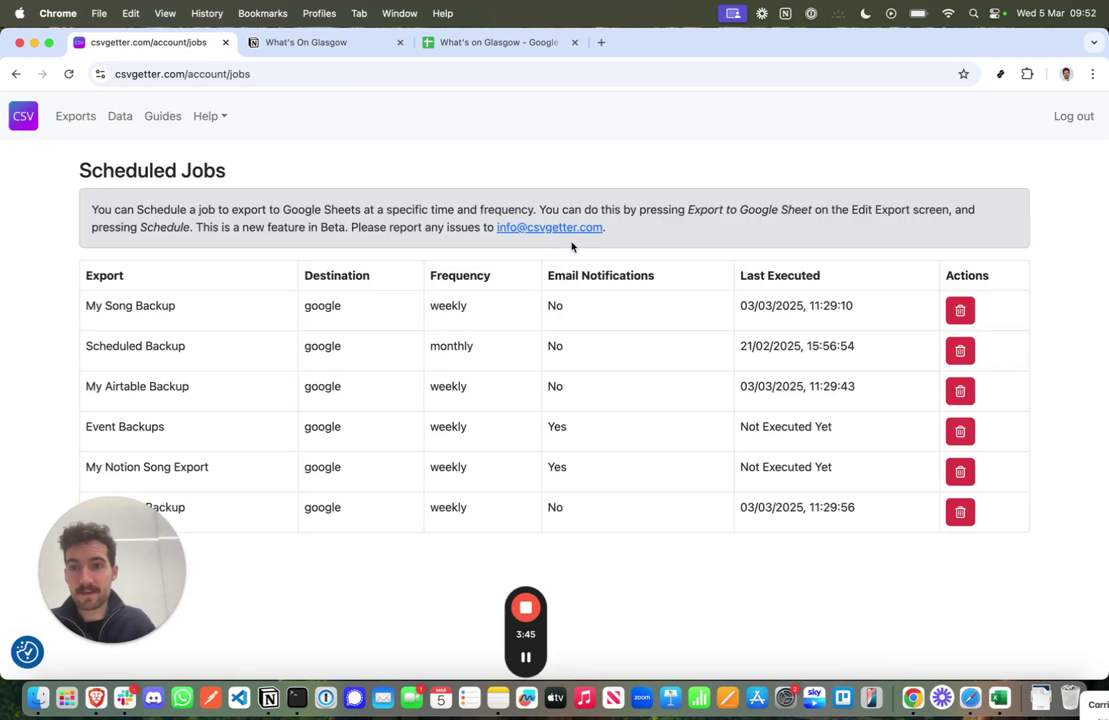
drag(101, 565, 219, 594)
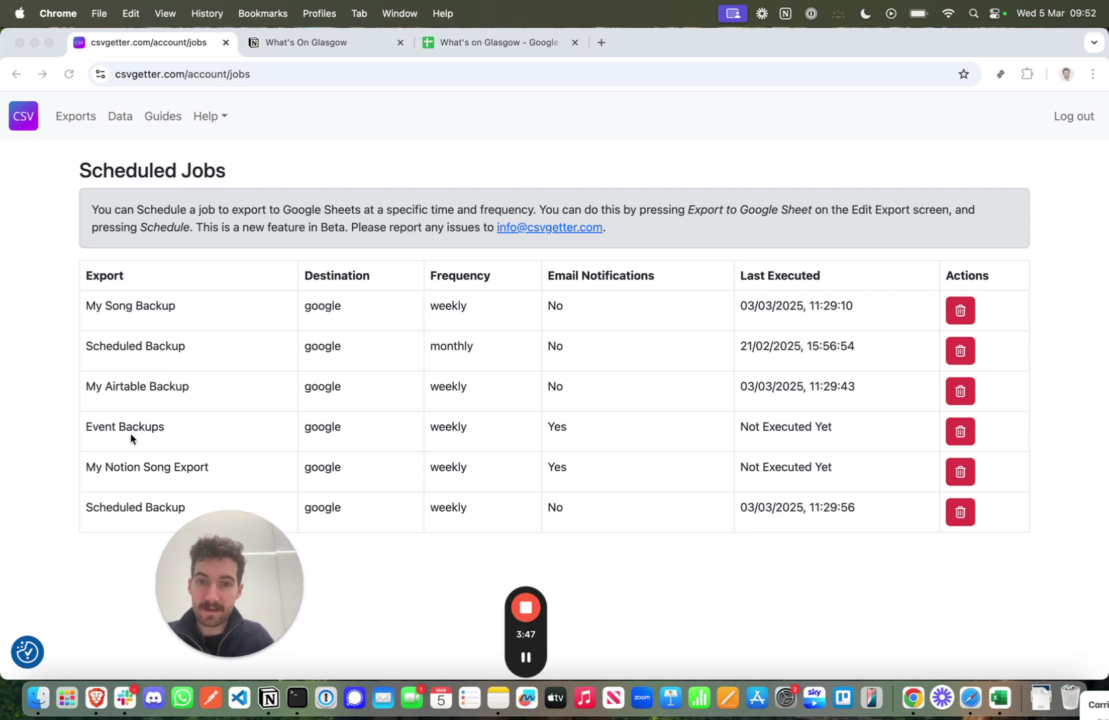
click(833, 429)
drag(833, 429, 733, 432)
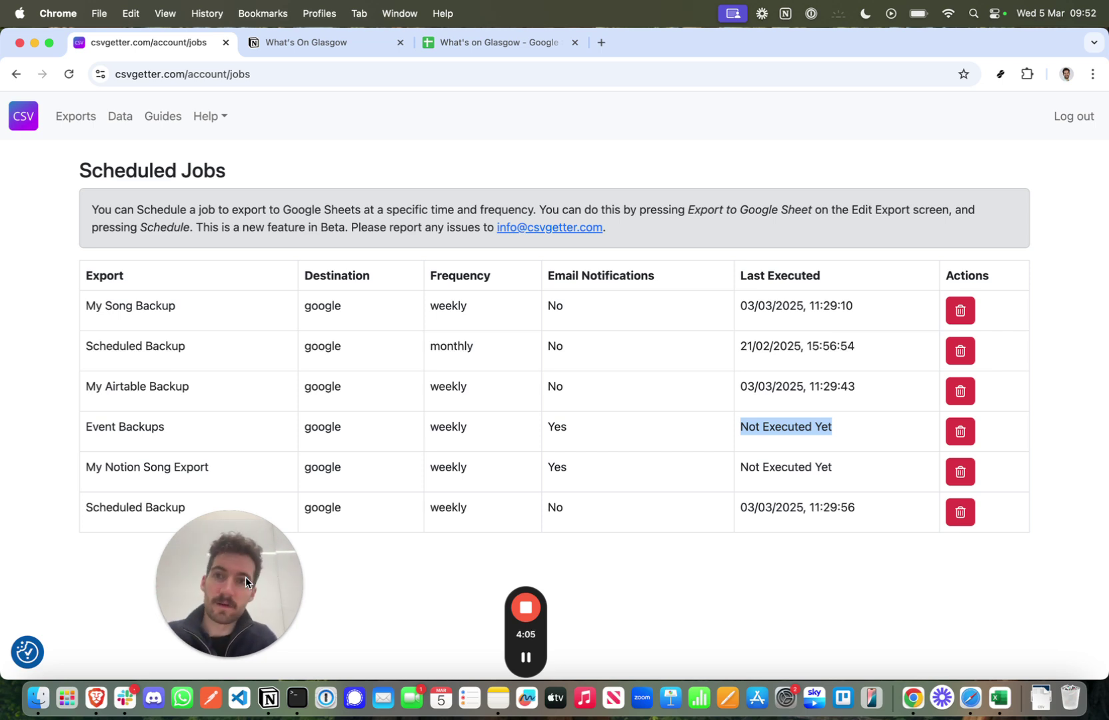
Glance at the Notion Dev Sandbox tab, then return to the What's on Glasgow spreadsheet tab.
key(ctrl+Tab)
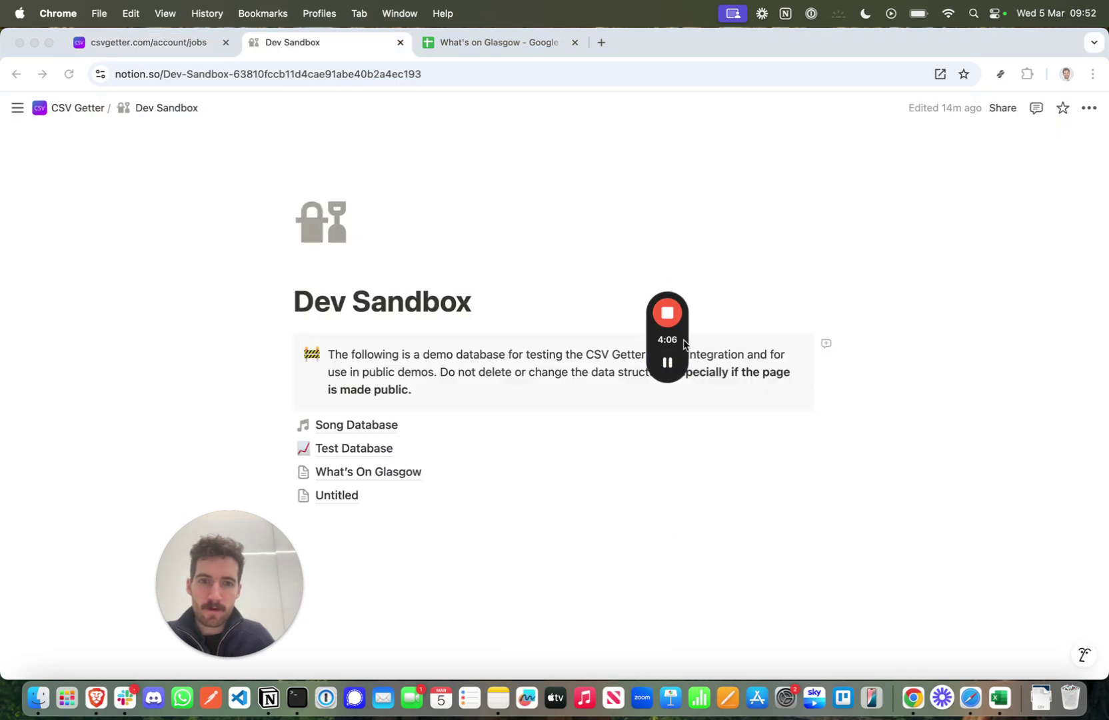
drag(683, 342, 118, 365)
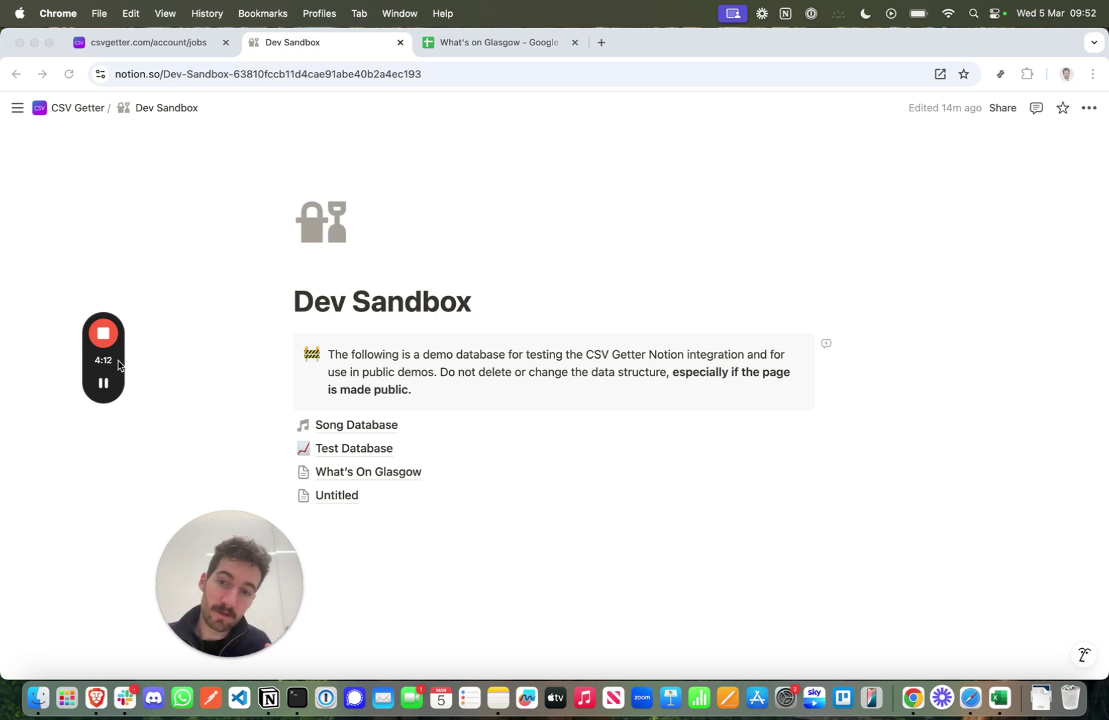
click(488, 44)
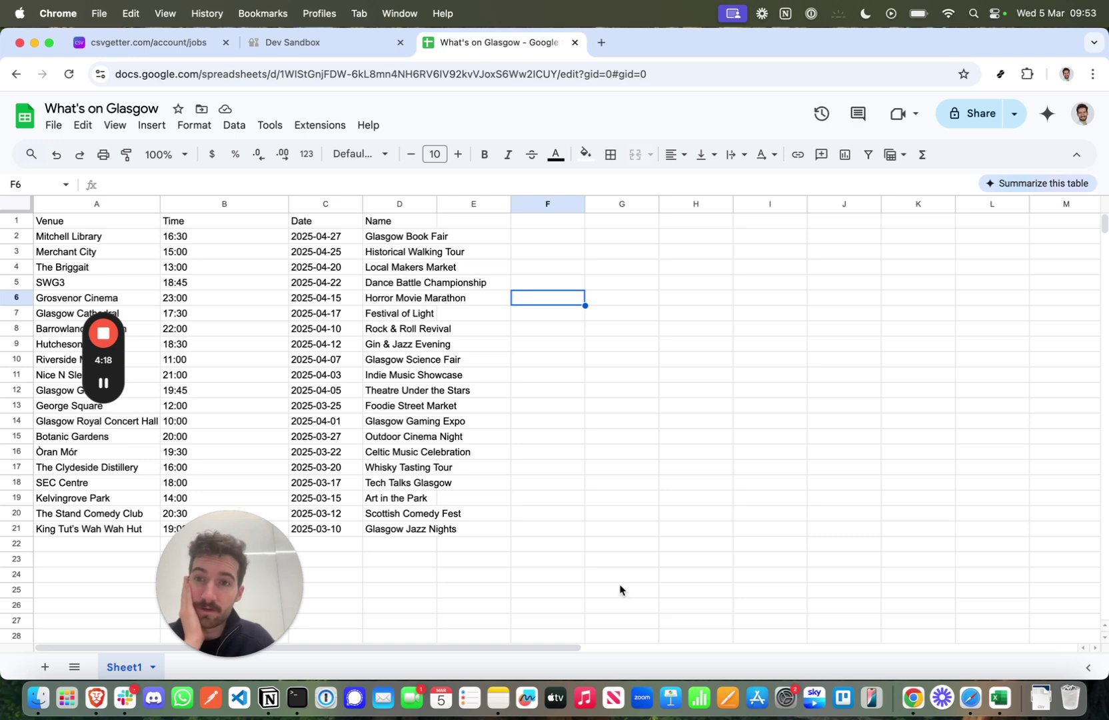
Download the sheet as Comma Separated Values, saving What's on Glasgow - Sheet1.csv.
click(54, 126)
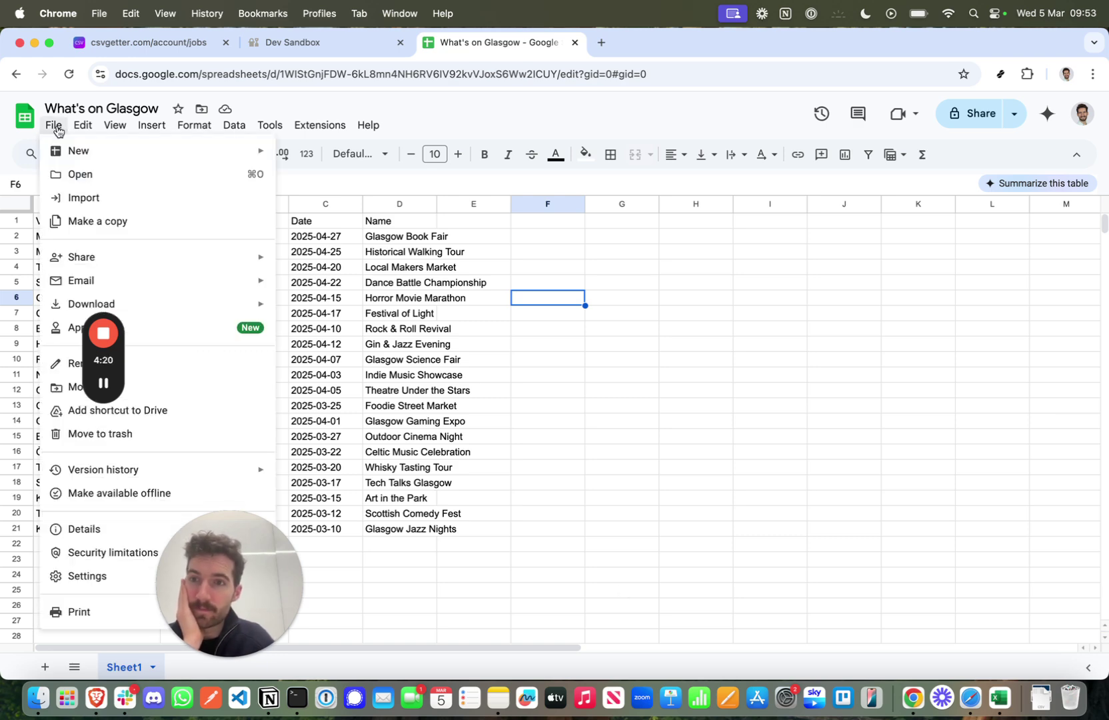
drag(108, 363, 662, 426)
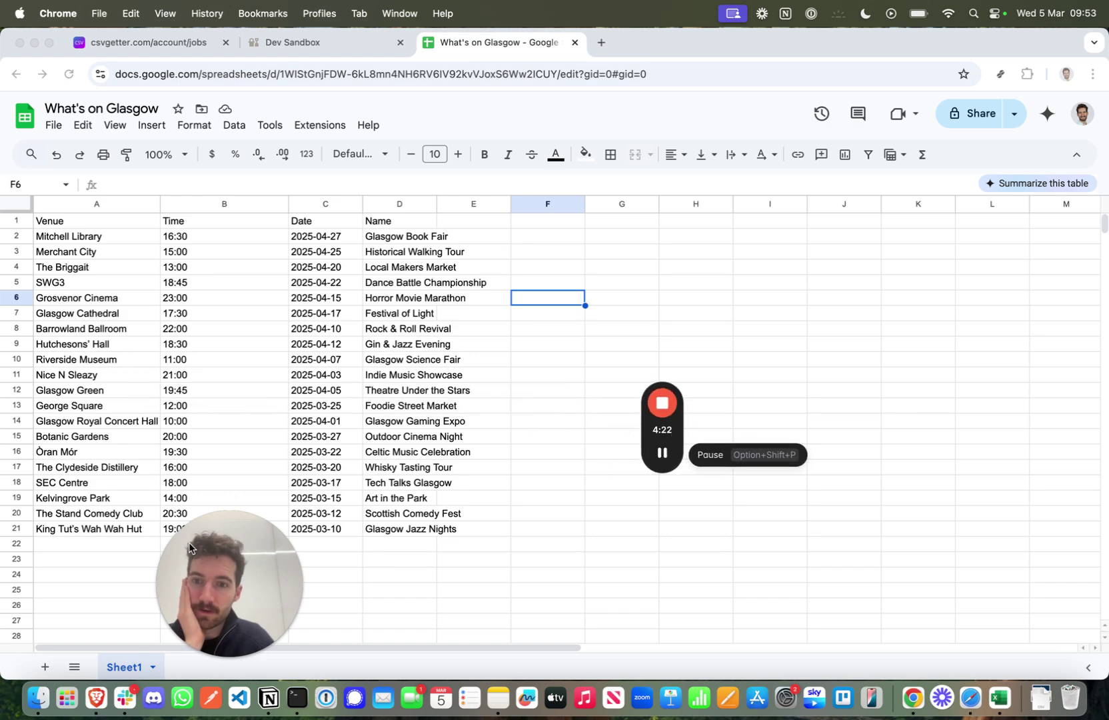
click(54, 127)
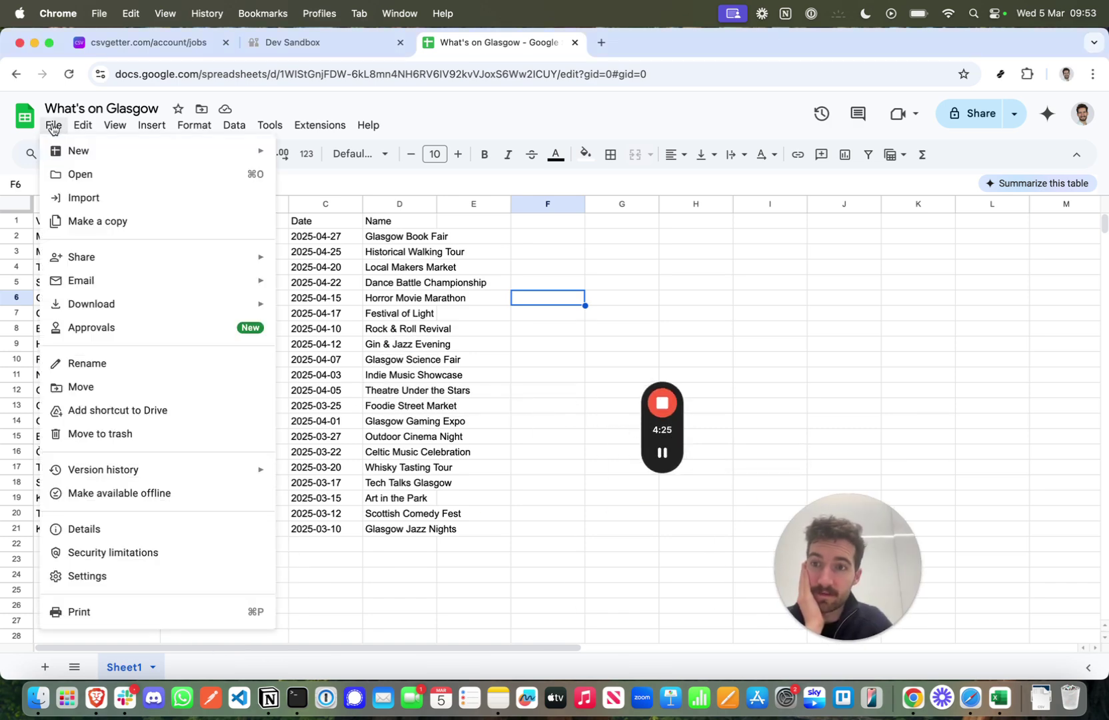
click(674, 481)
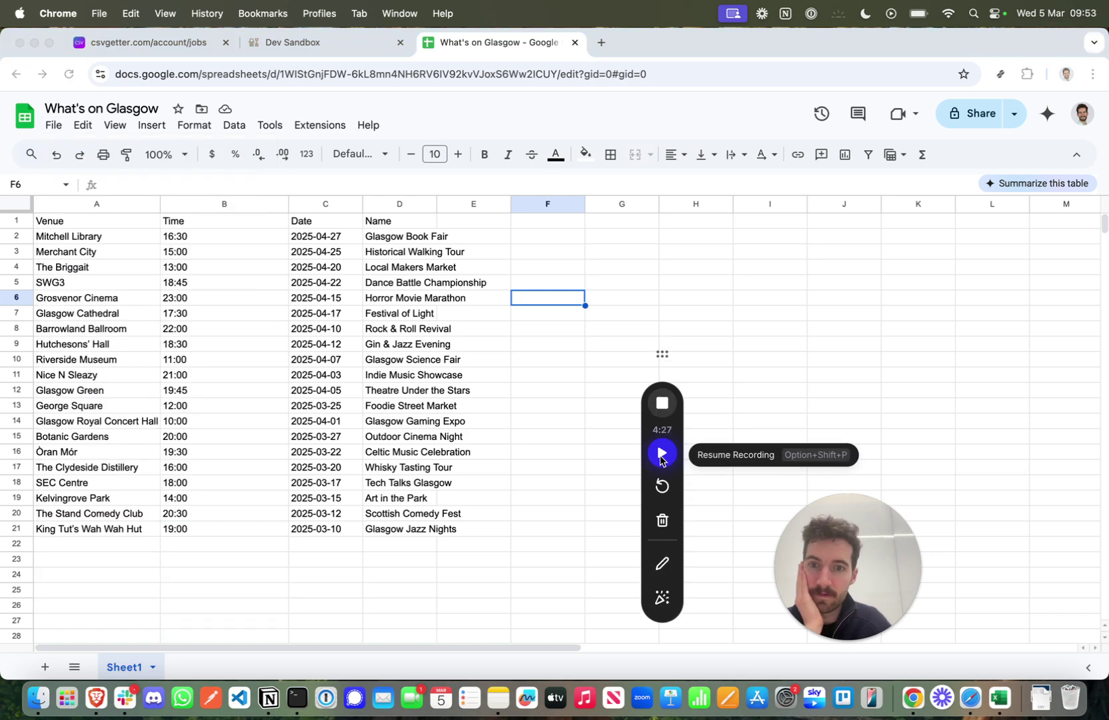
click(56, 127)
mouse_move(181, 312)
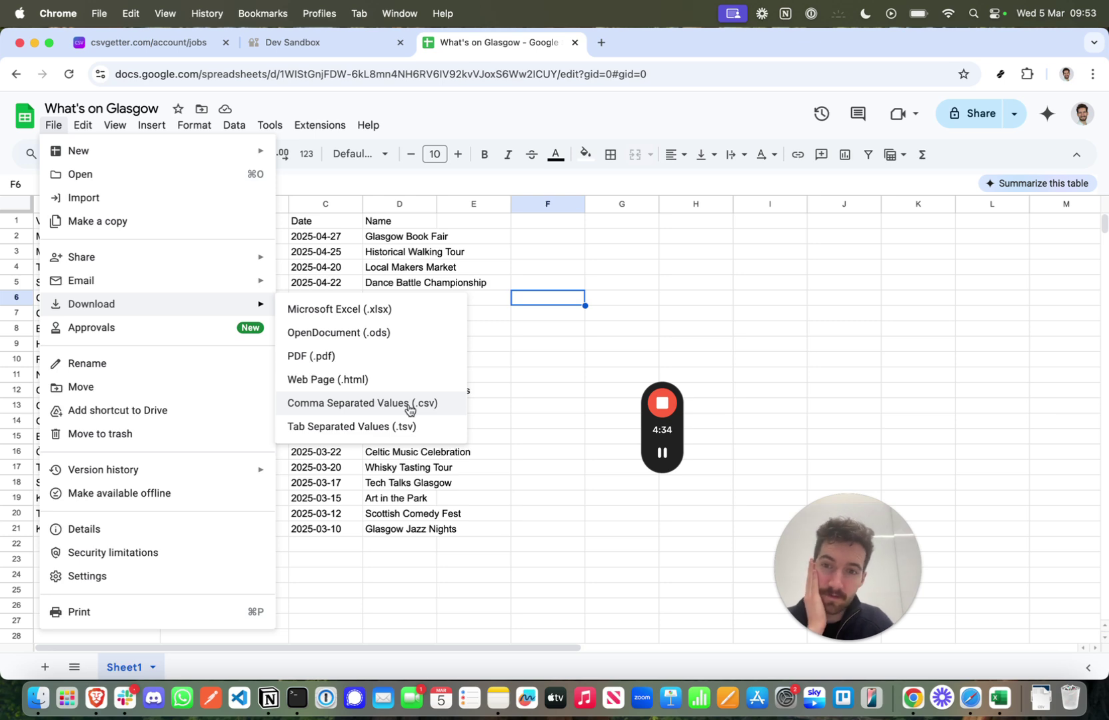
click(409, 404)
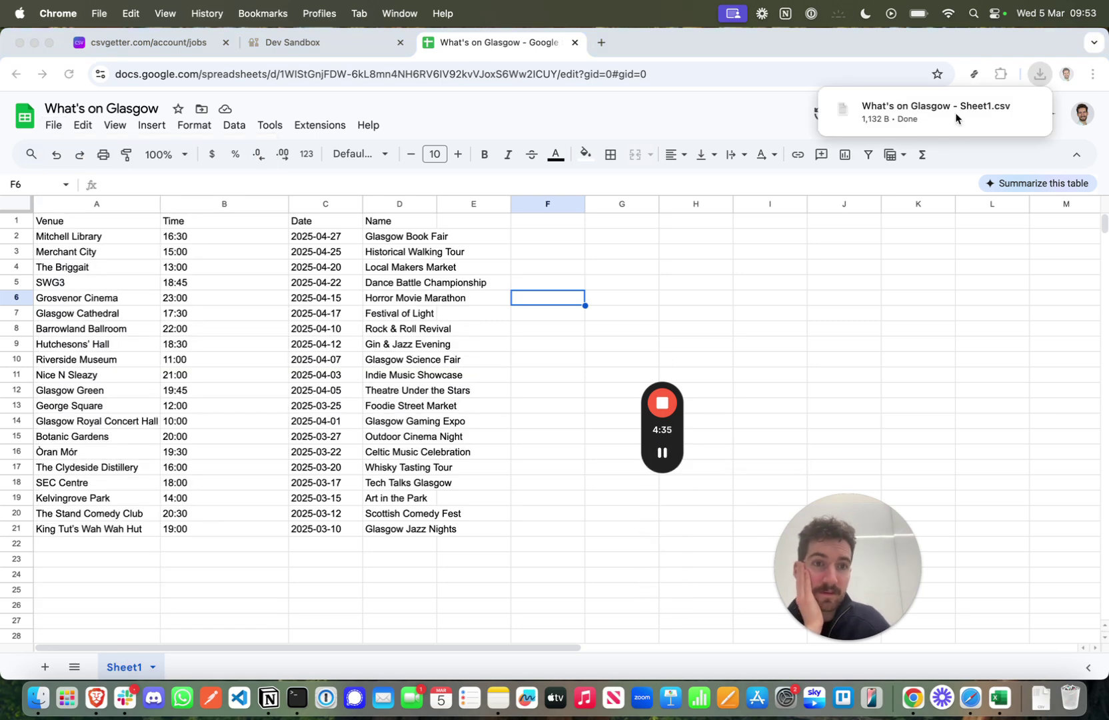
Import What's on Glasgow - Sheet1.csv into the Notion Dev Sandbox page as a CSV database.
click(280, 42)
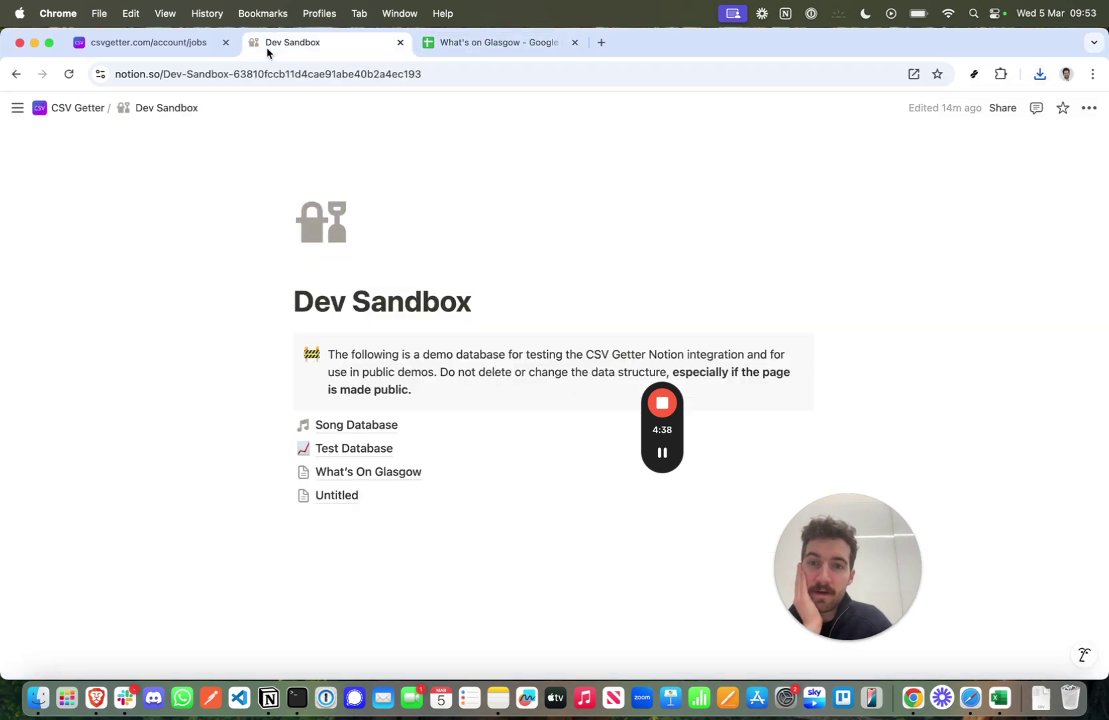
click(1088, 109)
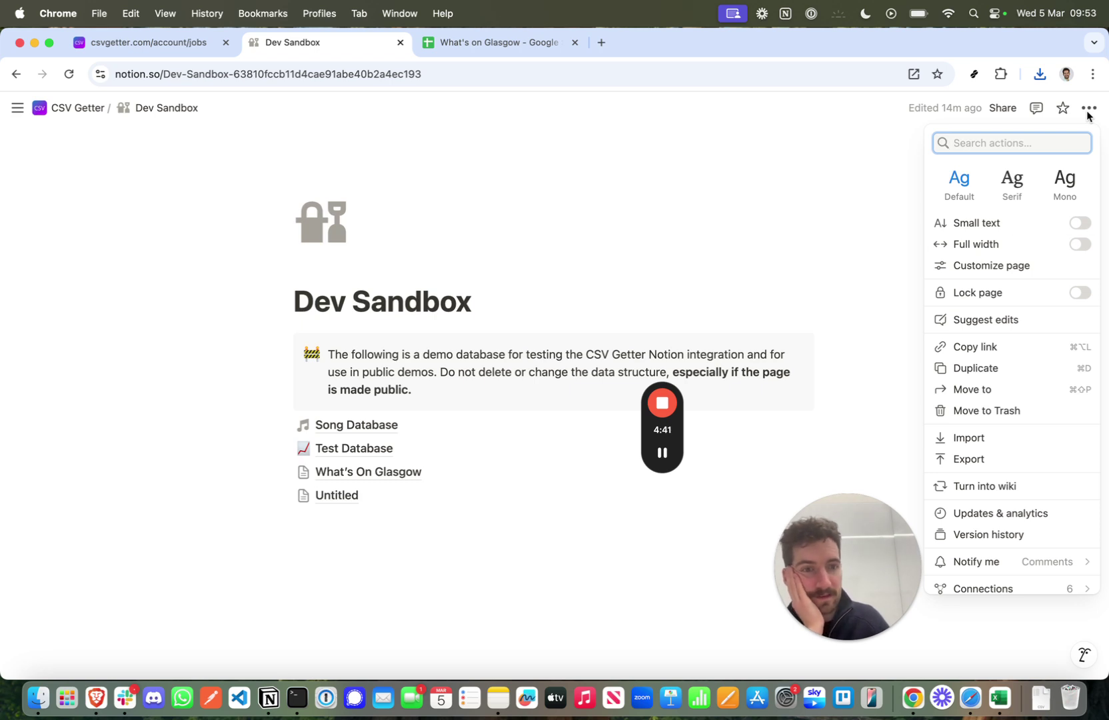
click(985, 439)
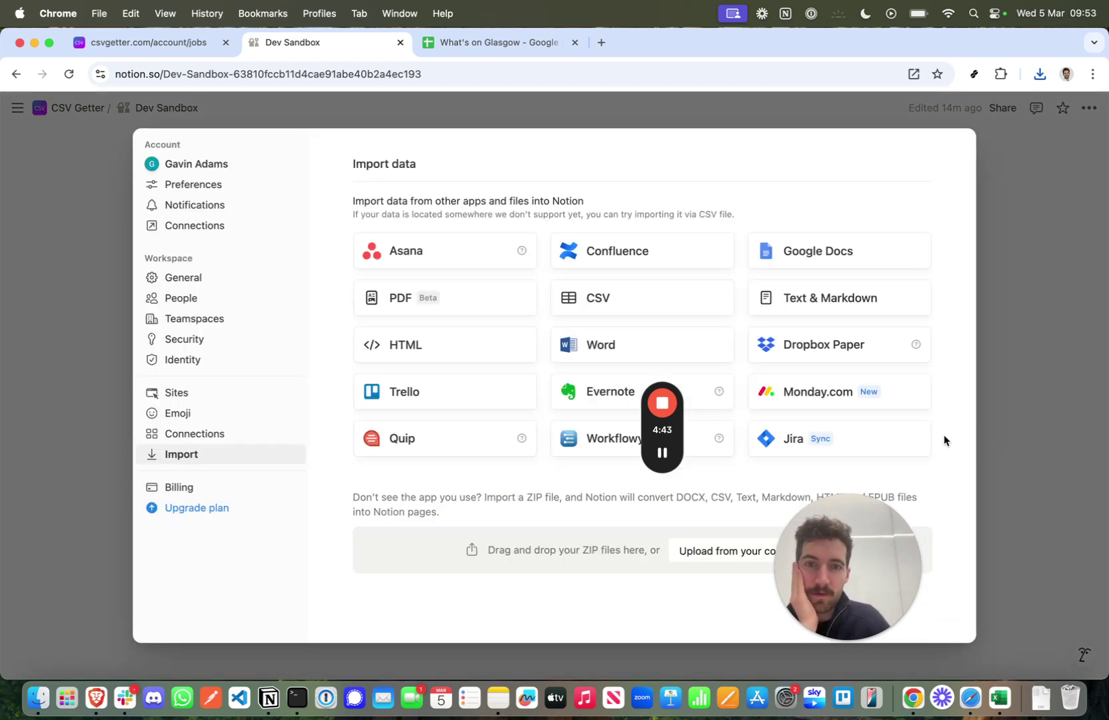
click(616, 297)
drag(700, 273, 1001, 266)
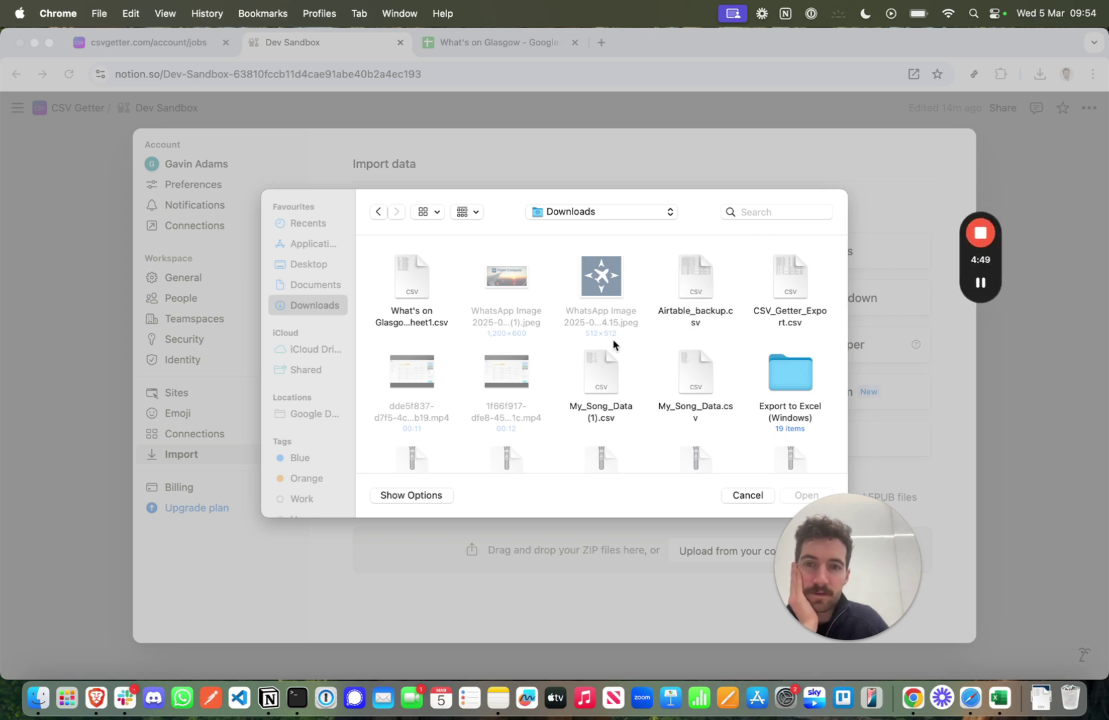
click(406, 278)
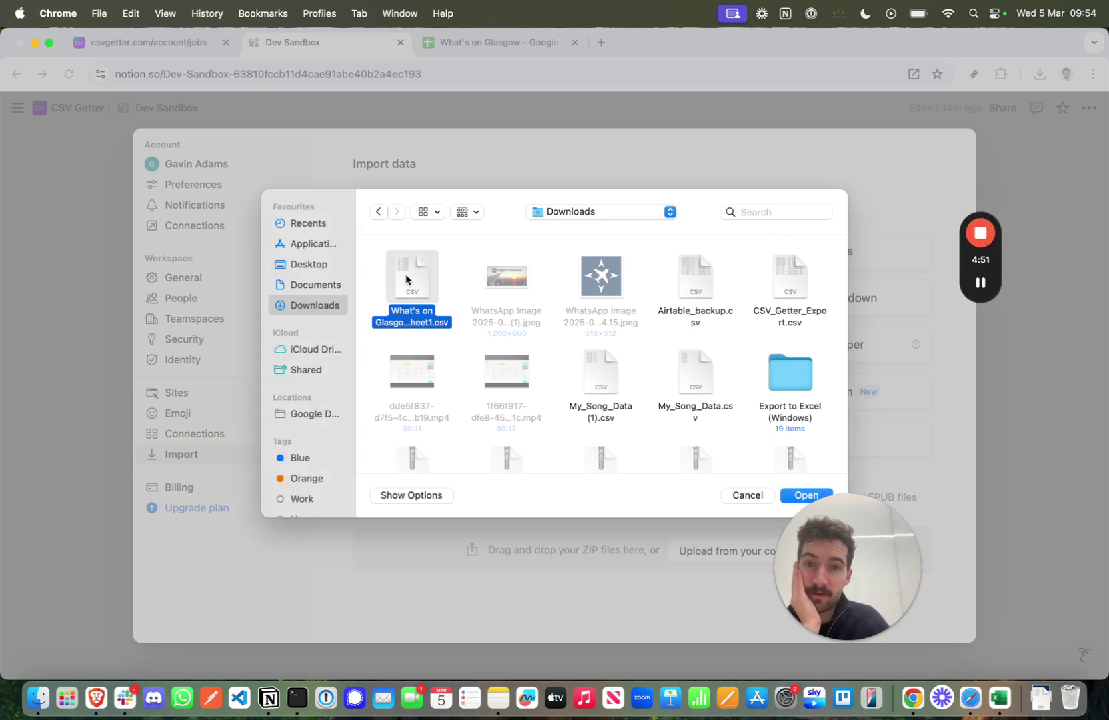
drag(793, 496, 1040, 522)
click(794, 499)
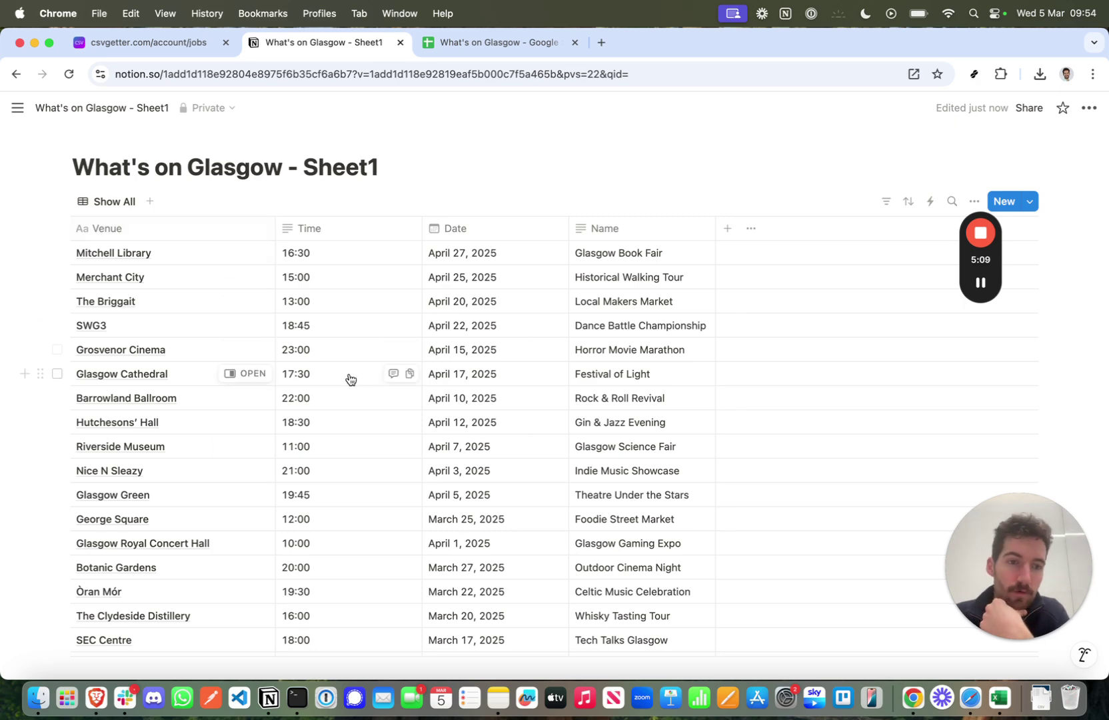
click(138, 40)
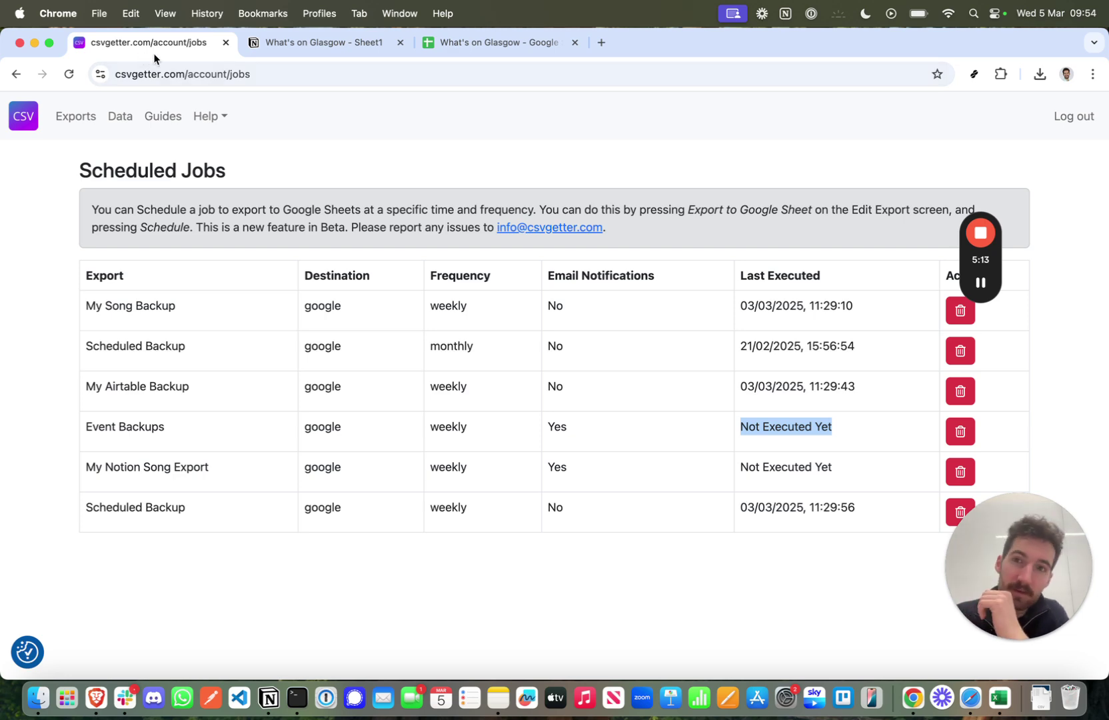
click(473, 44)
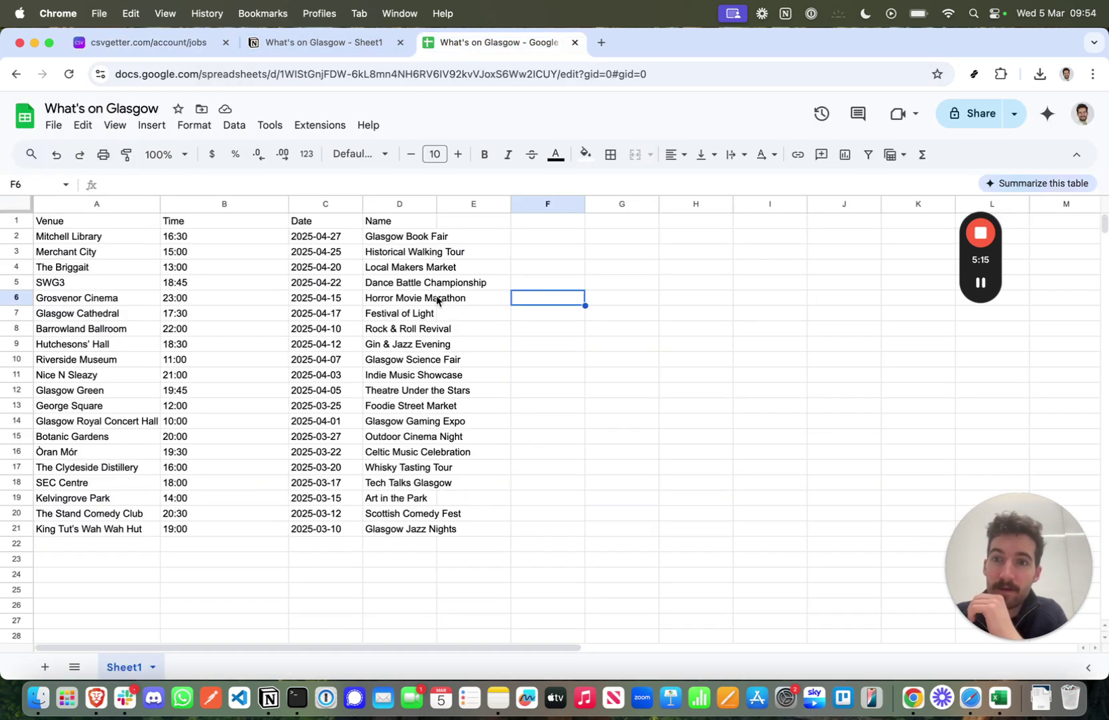
click(278, 44)
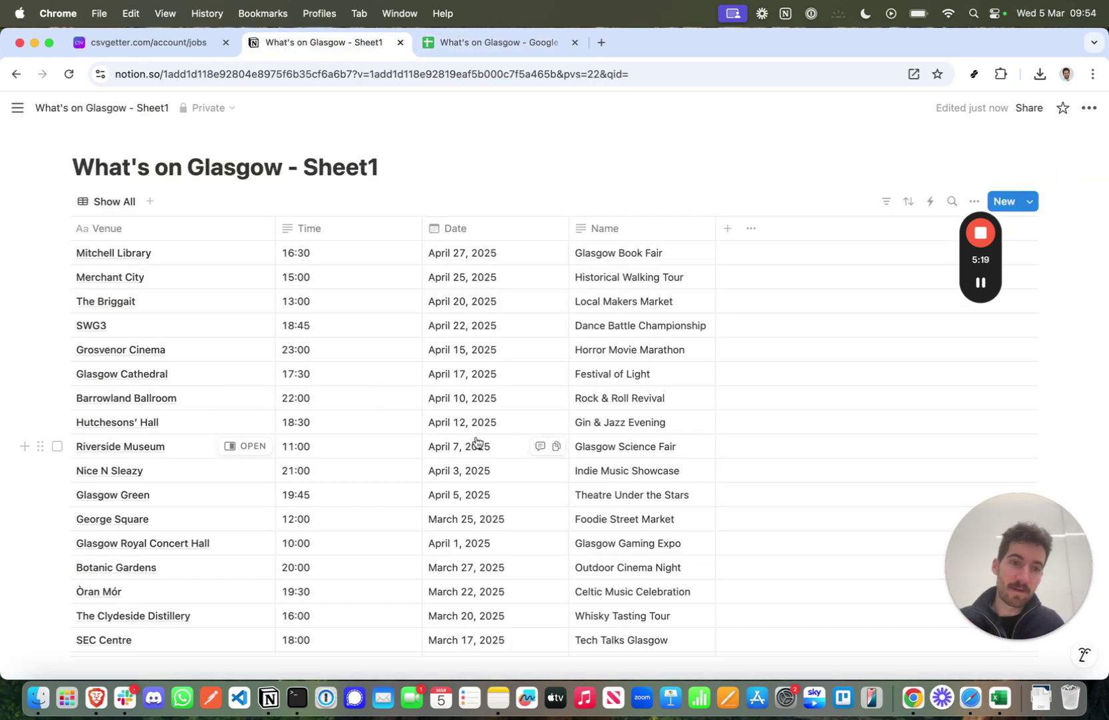